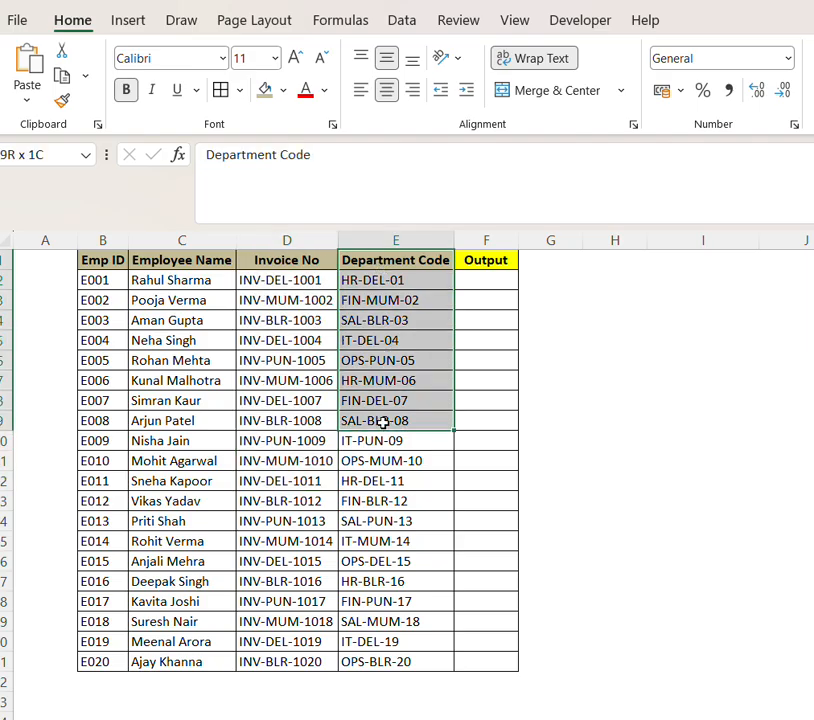
- Examine the Invoice No and Department Code entries alongside the empty Output column to find where the city codes sit
click(487, 286)
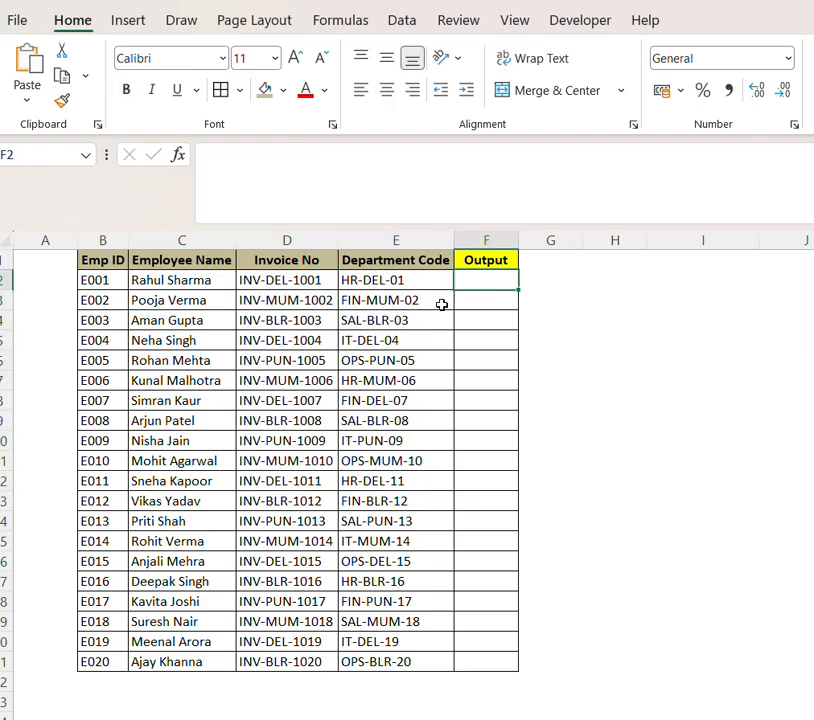
click(411, 284)
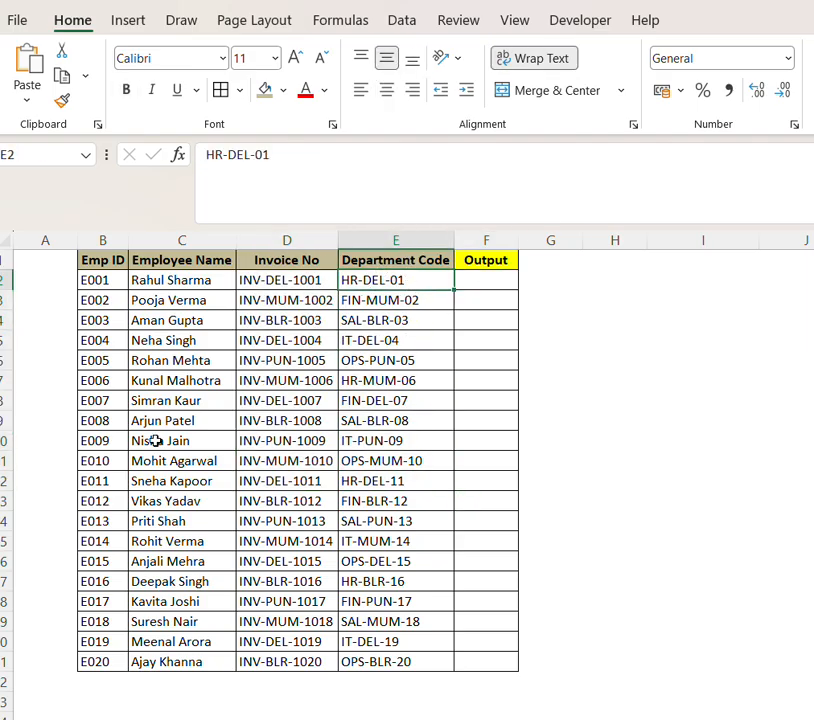
click(194, 381)
click(372, 463)
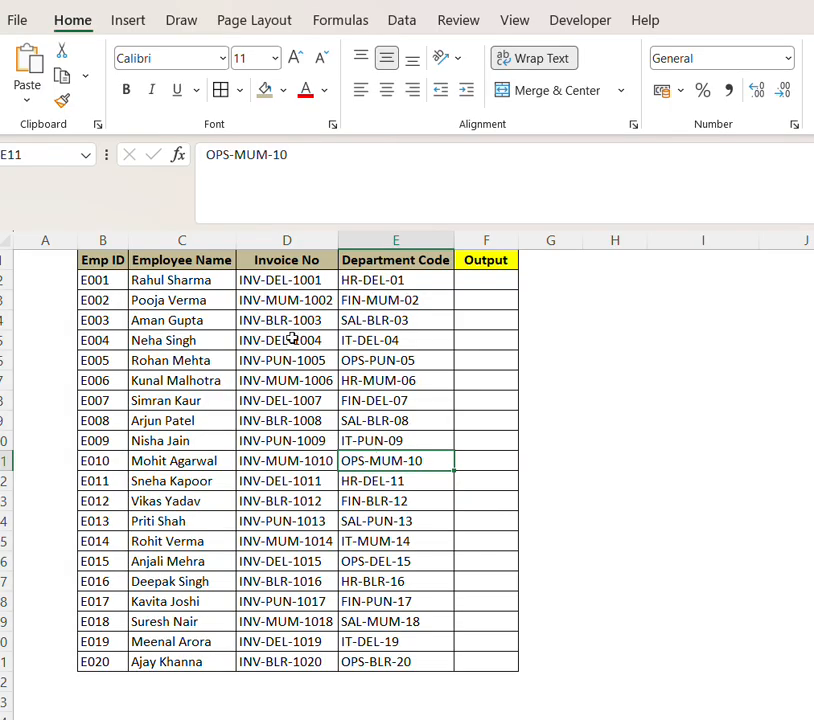
click(296, 302)
click(314, 421)
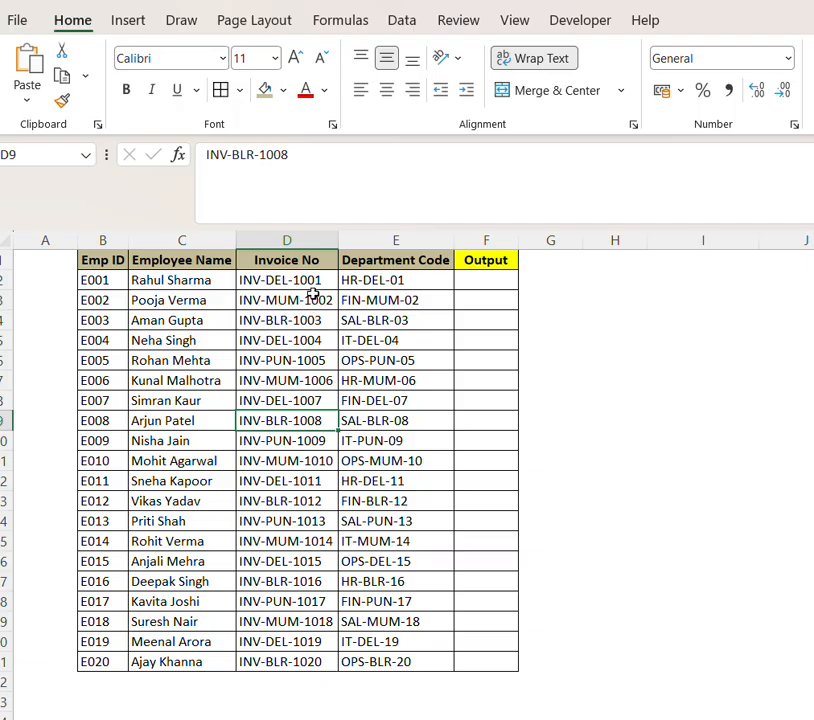
click(368, 298)
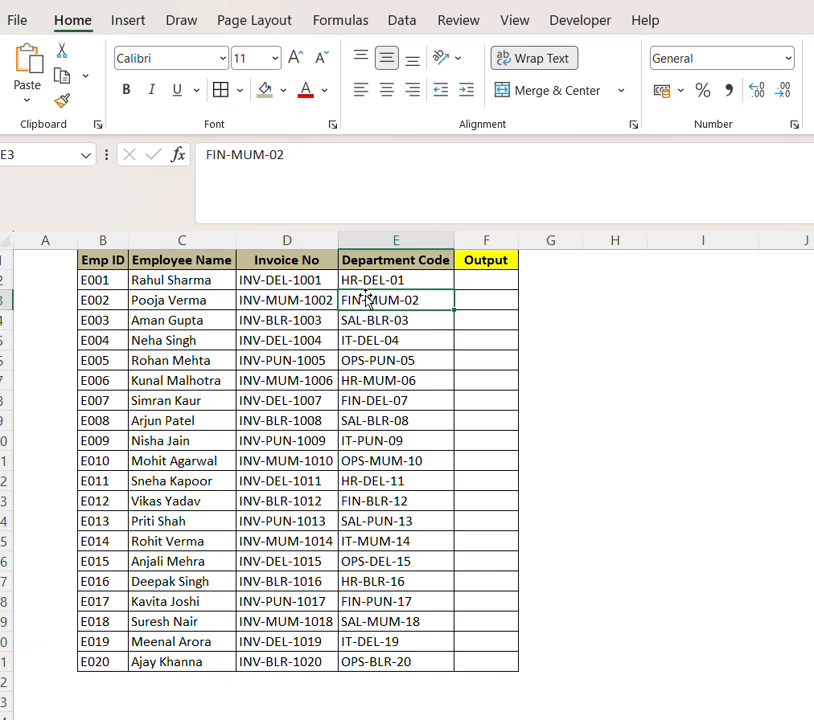
click(385, 358)
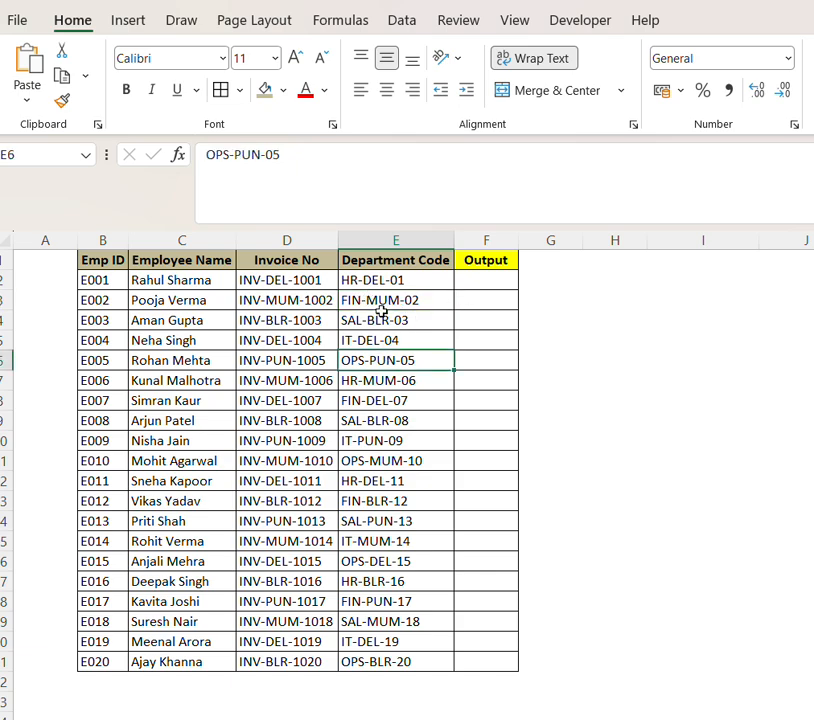
click(369, 380)
click(372, 461)
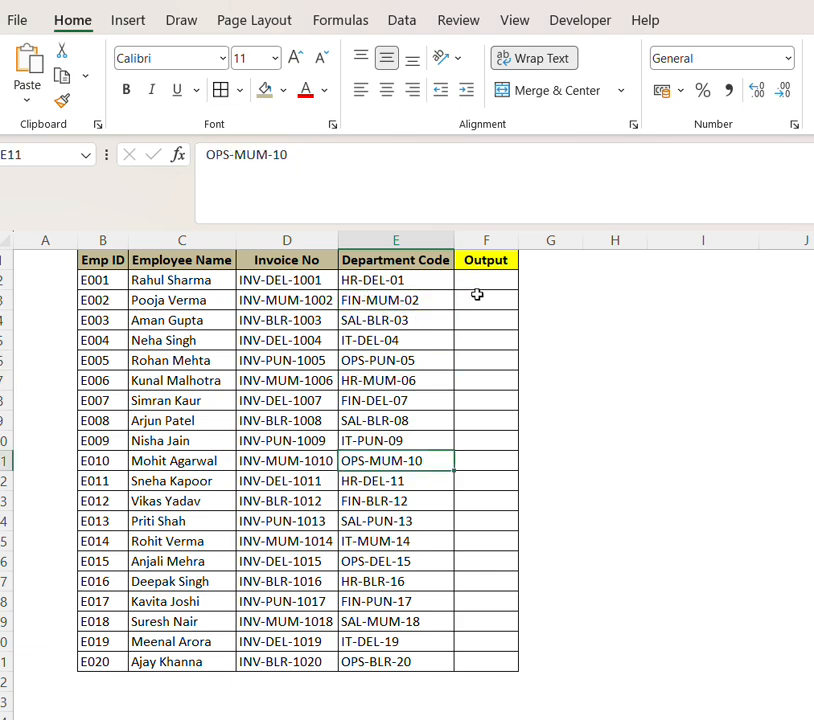
click(371, 302)
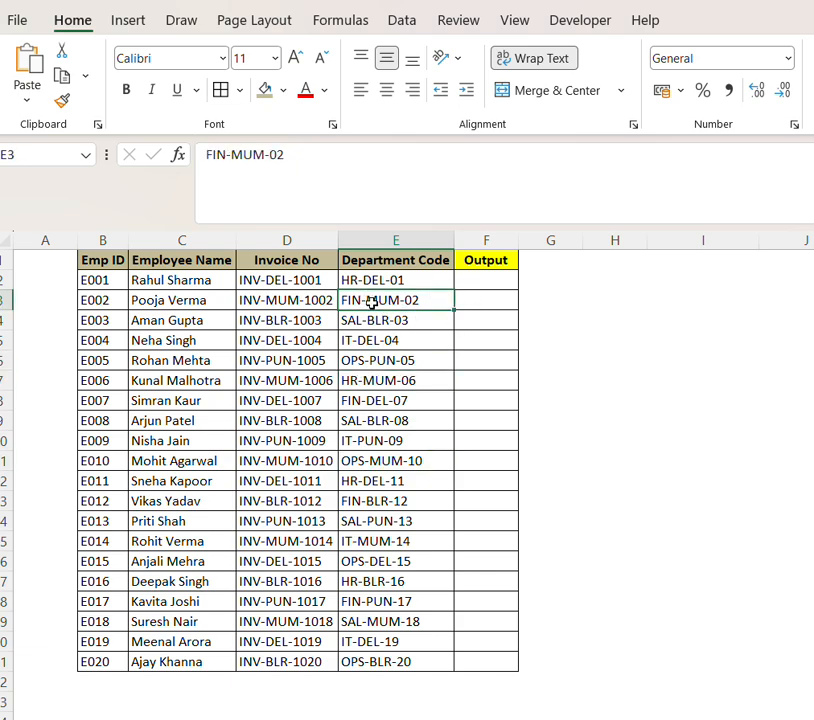
click(266, 381)
click(298, 455)
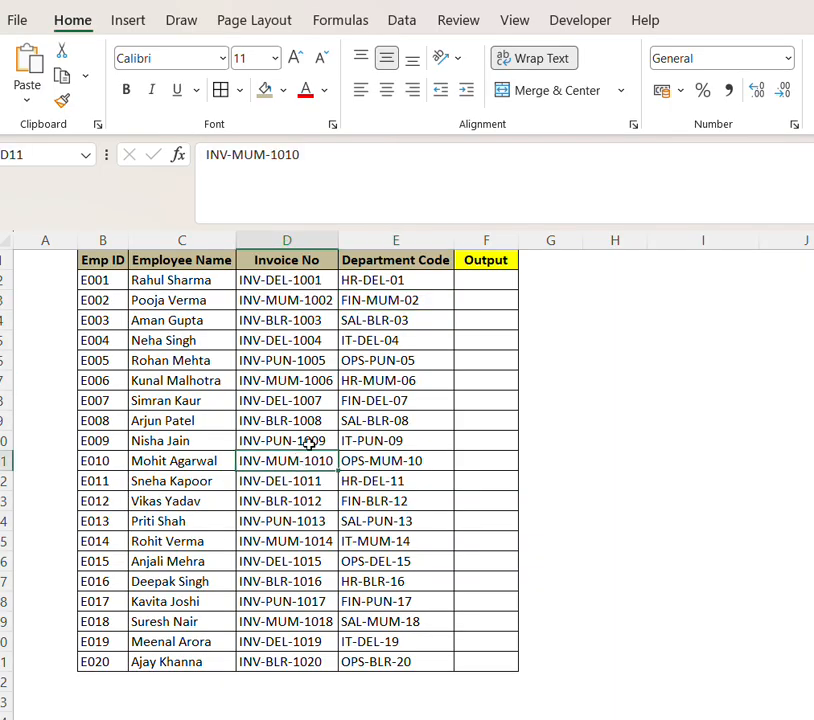
click(395, 380)
click(390, 461)
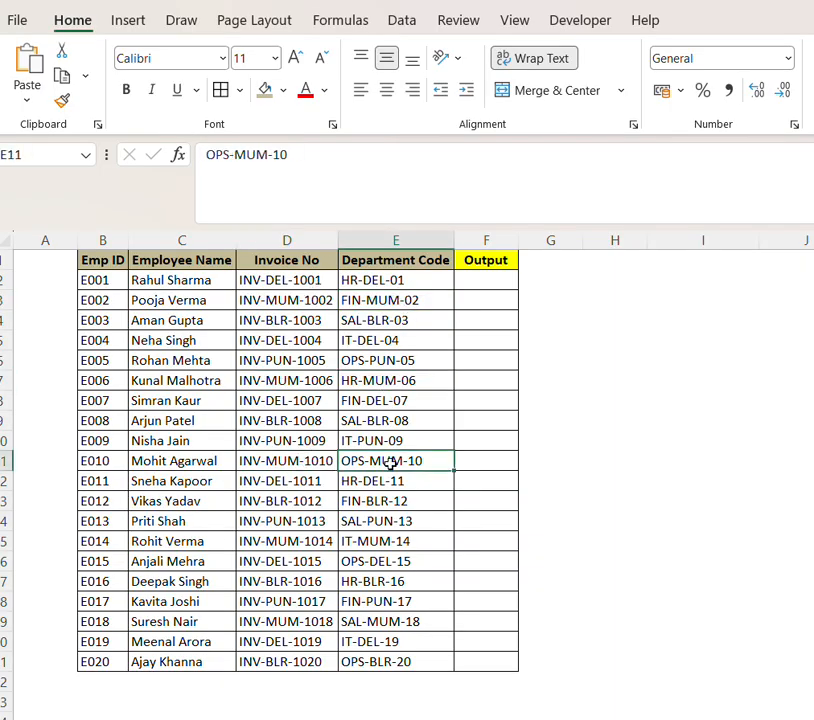
click(467, 280)
click(396, 335)
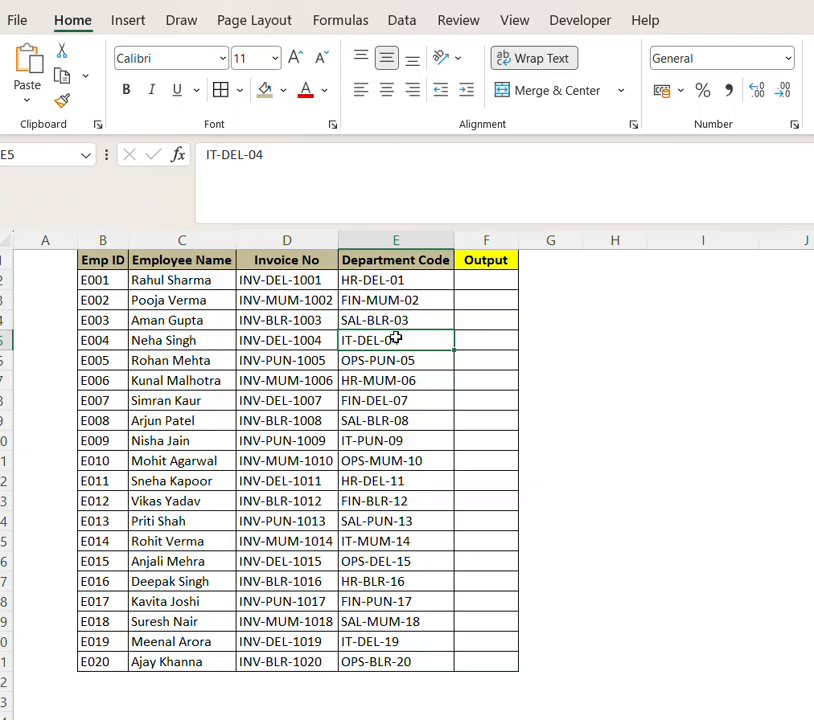
click(490, 278)
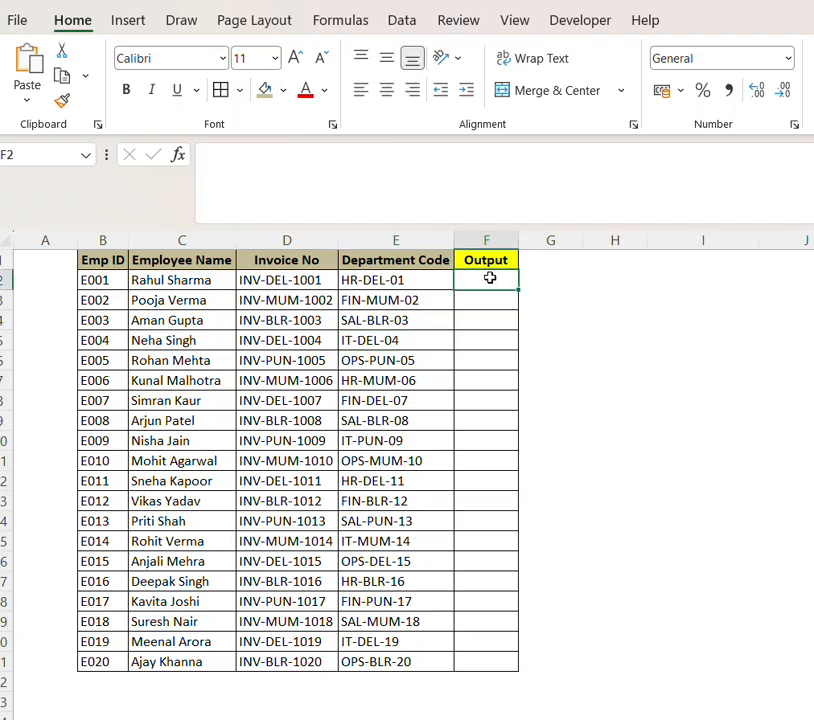
click(373, 320)
click(374, 279)
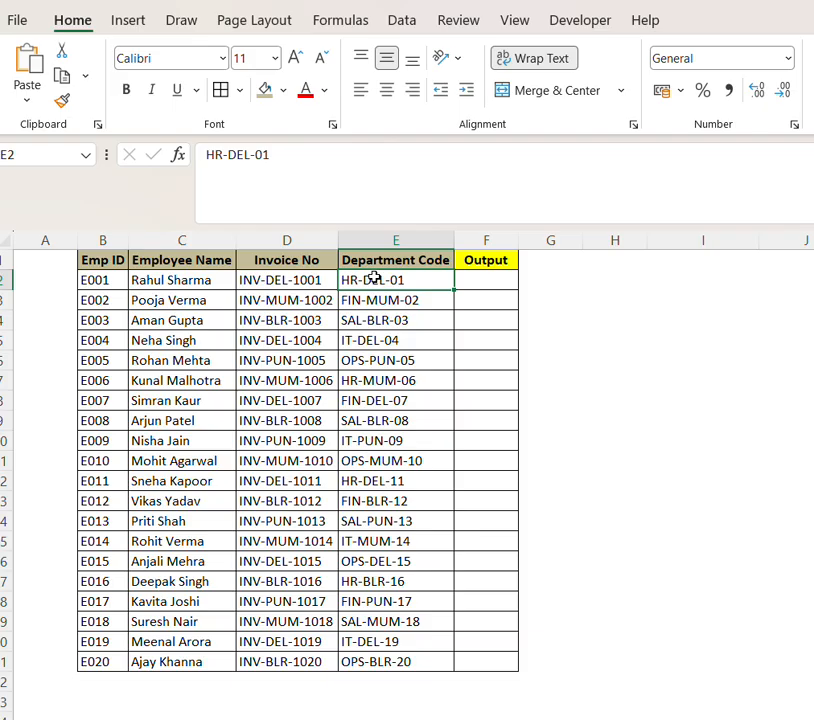
click(283, 280)
click(481, 278)
- Copy only the city code DEL from the invoice number in D2 into Output cell F2
click(279, 280)
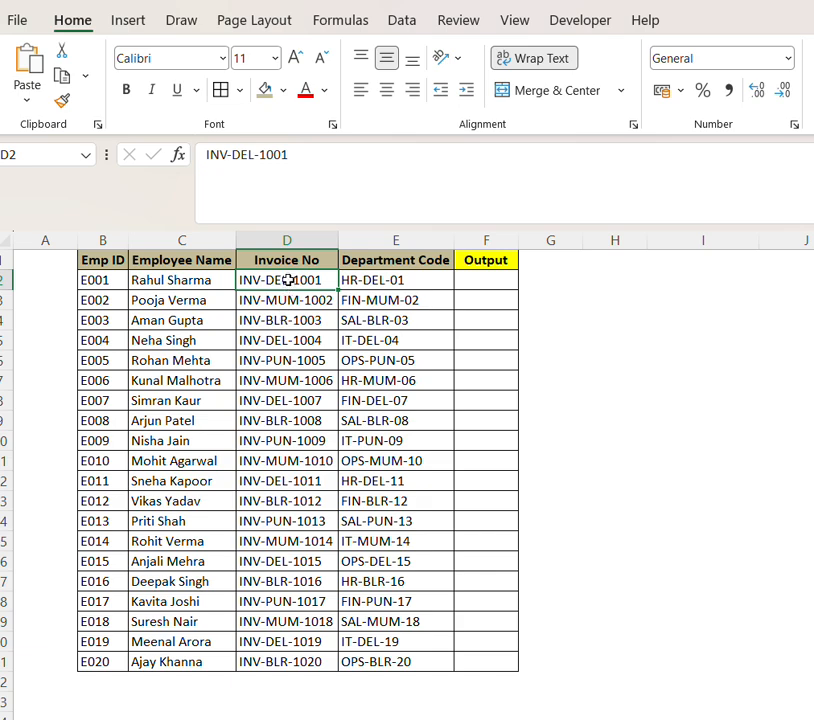
double_click(243, 155)
key(ctrl+c)
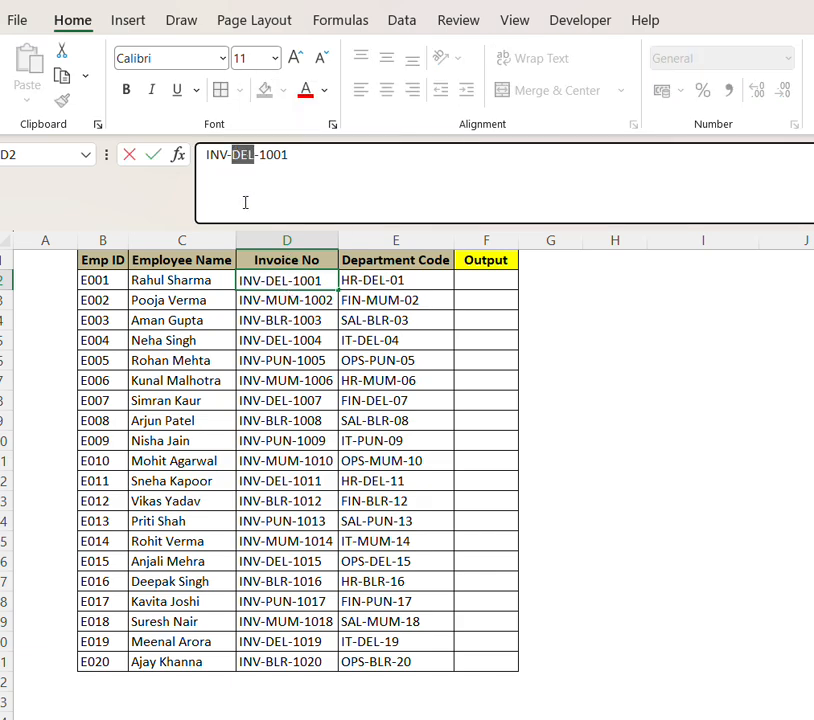
click(490, 281)
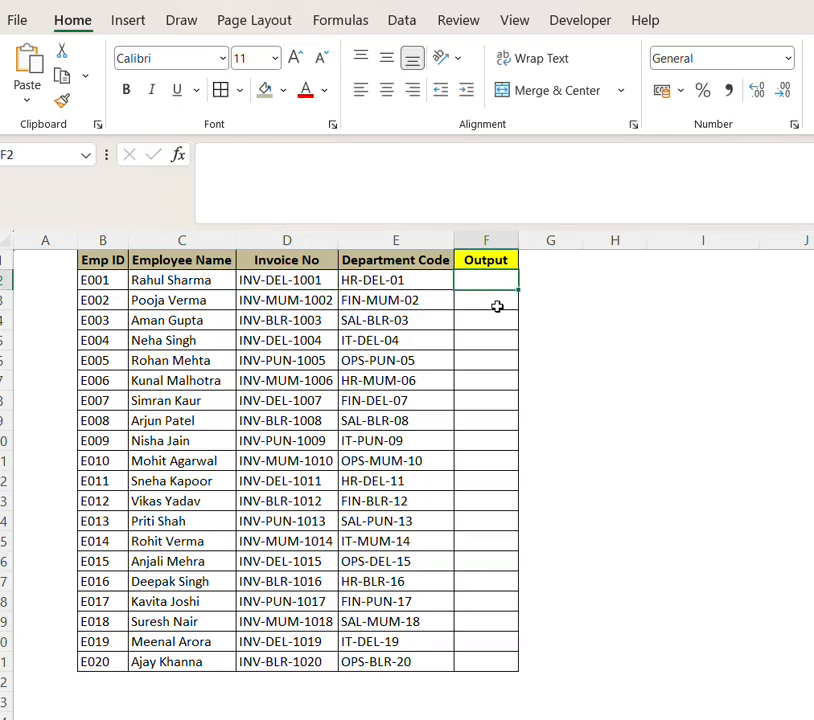
key(ctrl+v)
- Copy only the city code MUM from the invoice number in D3 into Output cell F3
click(302, 303)
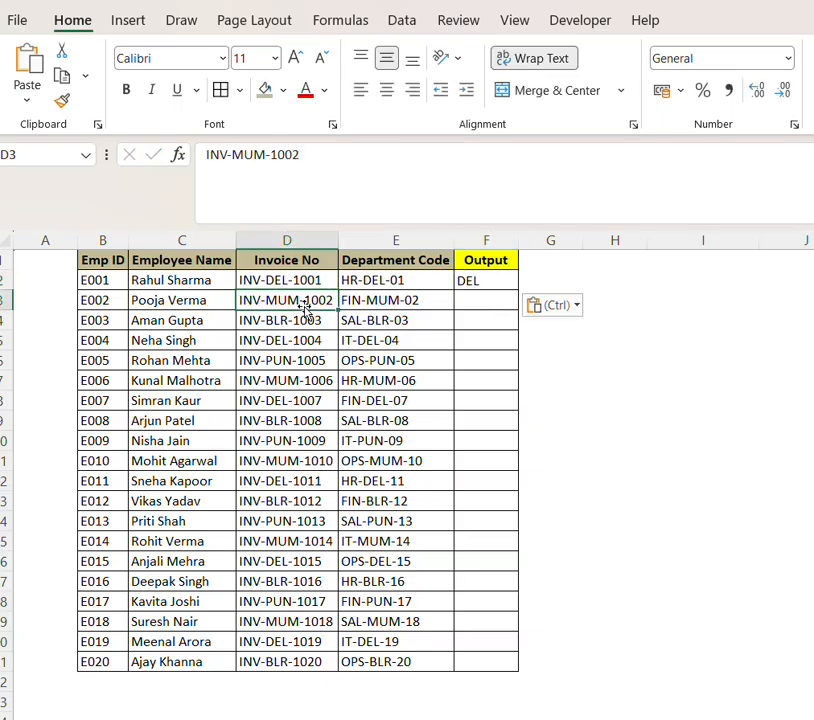
double_click(251, 157)
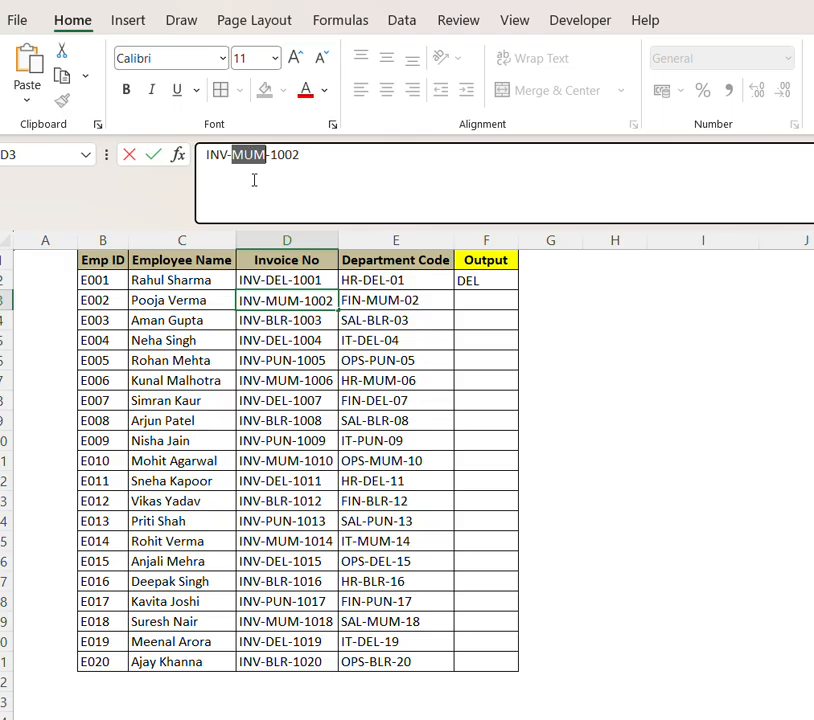
key(ctrl+c)
click(466, 309)
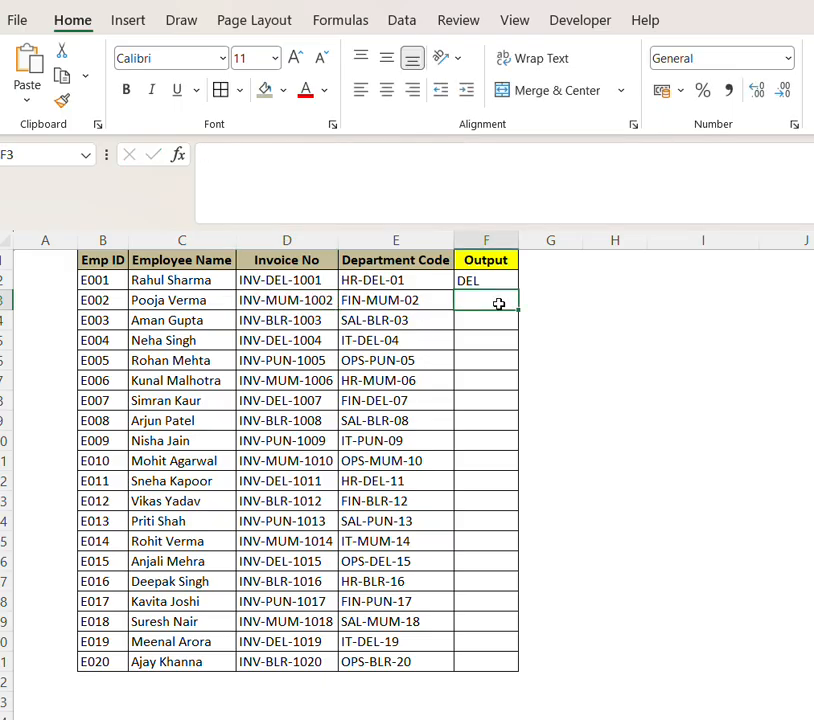
key(ctrl+v)
click(478, 327)
click(360, 331)
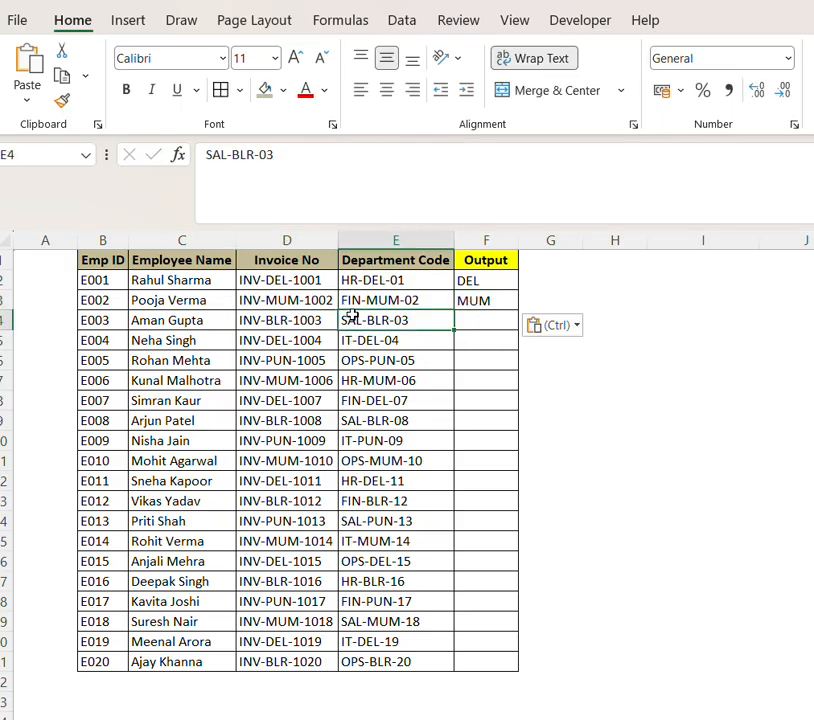
click(376, 360)
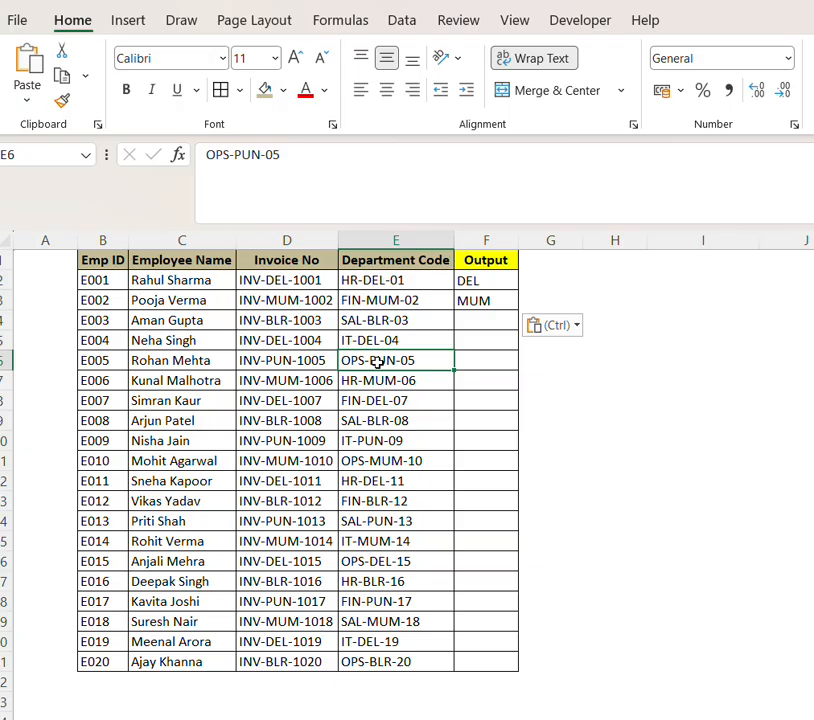
click(383, 340)
click(387, 385)
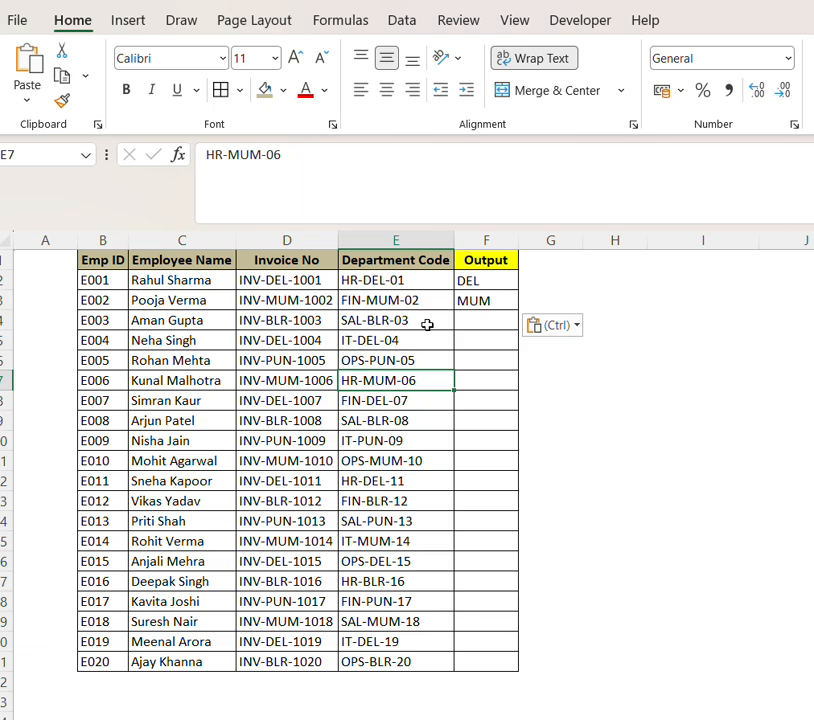
- Undo both manually pasted city codes in the Output column
key(ctrl+z)
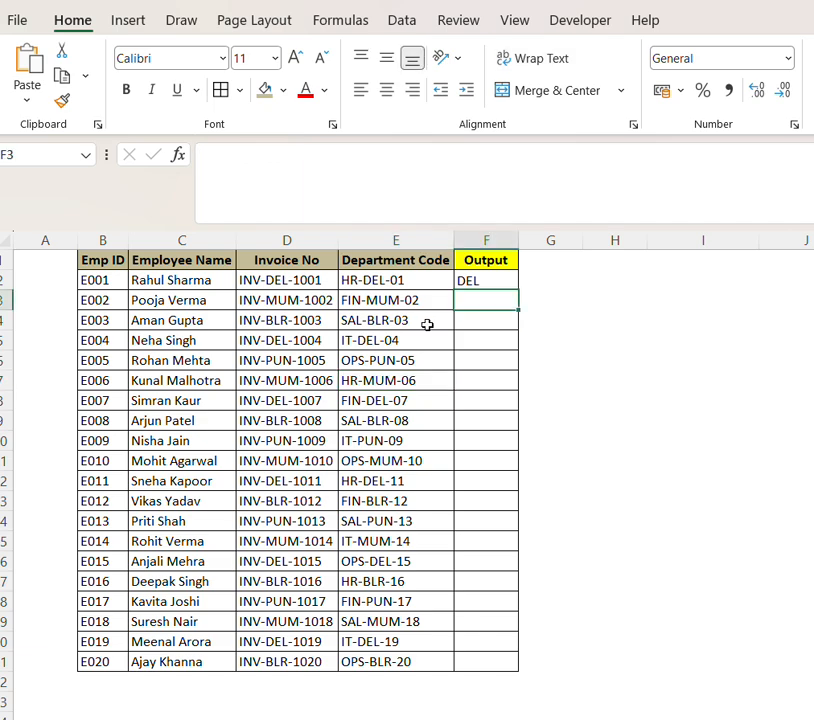
key(Left)
key(Left)
key(ctrl+z)
click(507, 335)
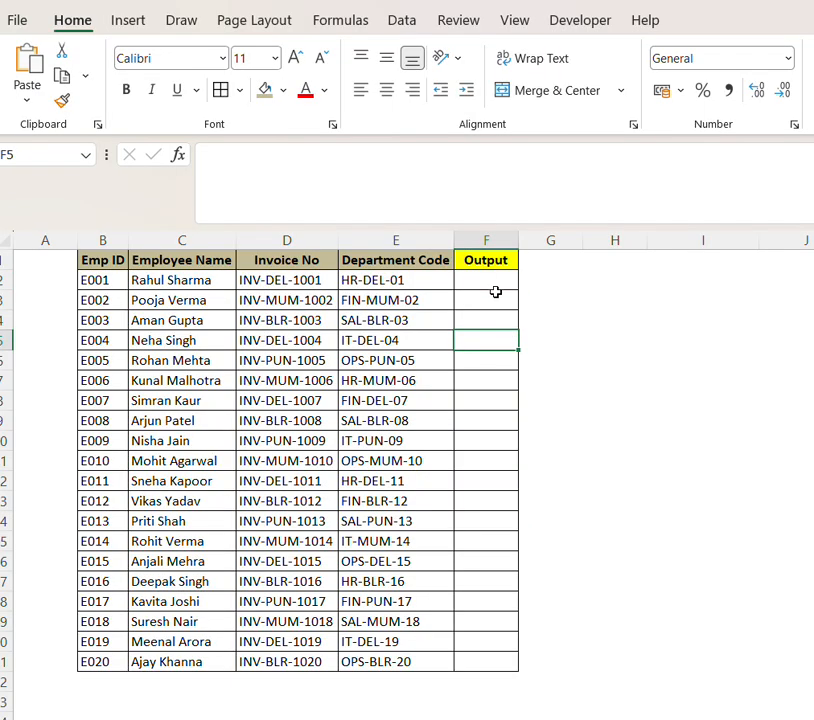
click(495, 287)
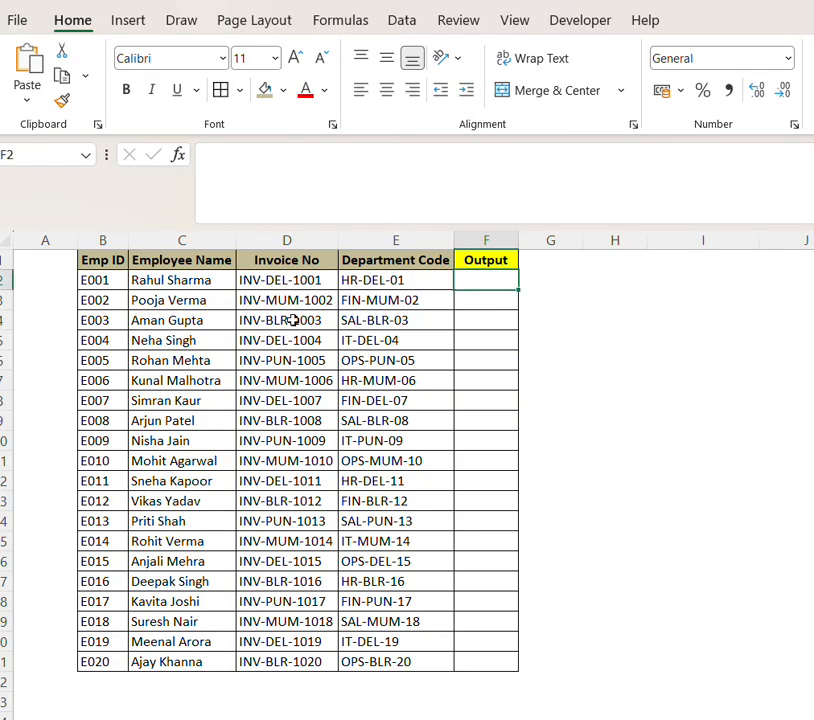
drag(298, 280, 281, 511)
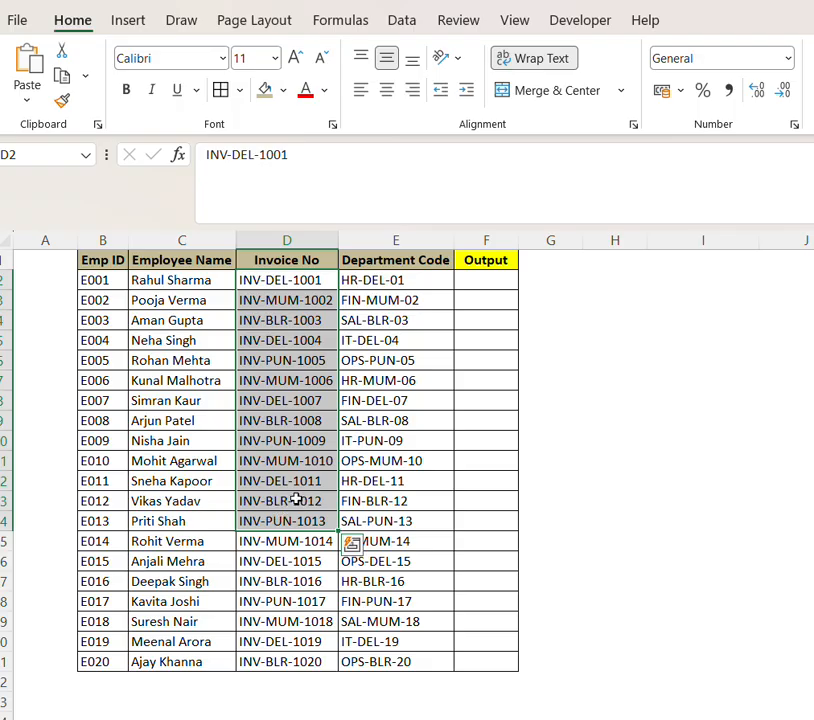
click(490, 281)
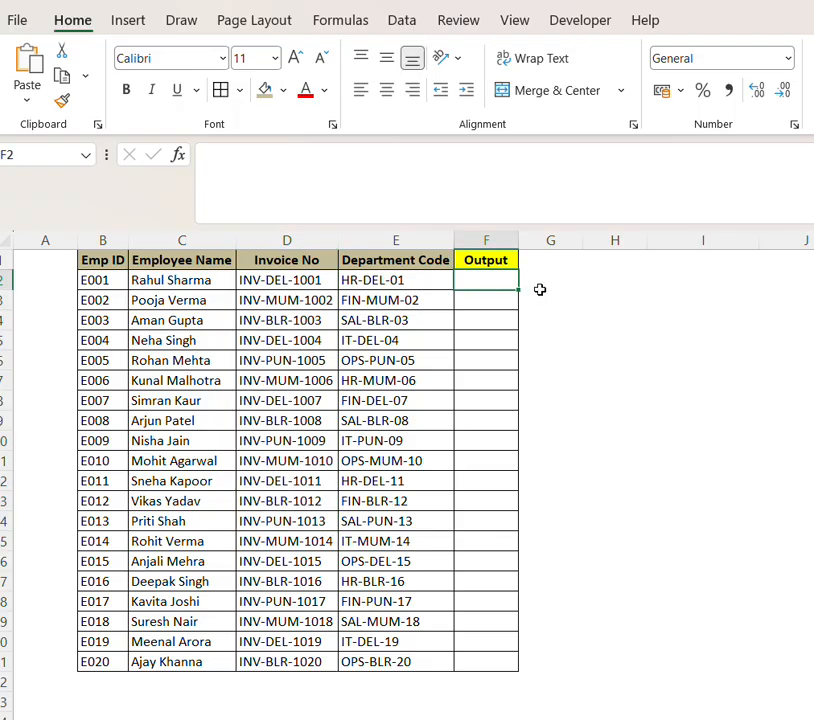
click(487, 240)
- Enter the formula =MID(D2,5,3) in Output cell F2 to extract the city code from the invoice number
click(478, 281)
text(=)
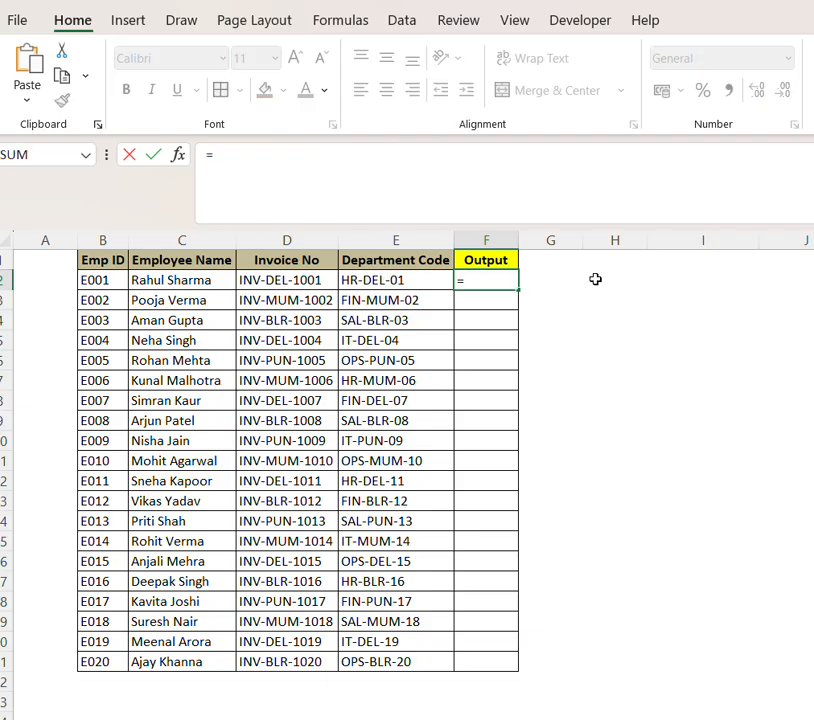
text(mid)
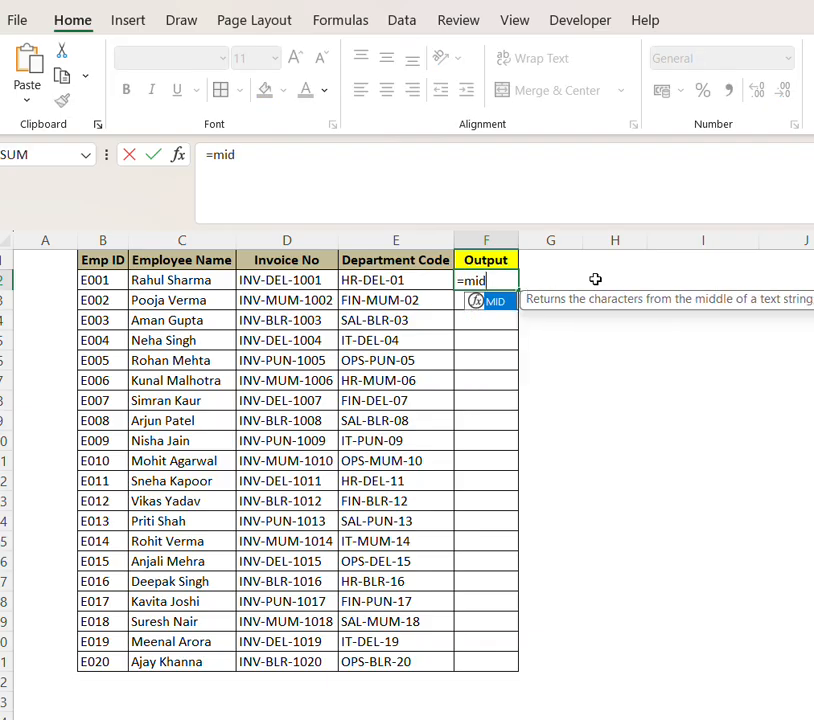
key(Tab)
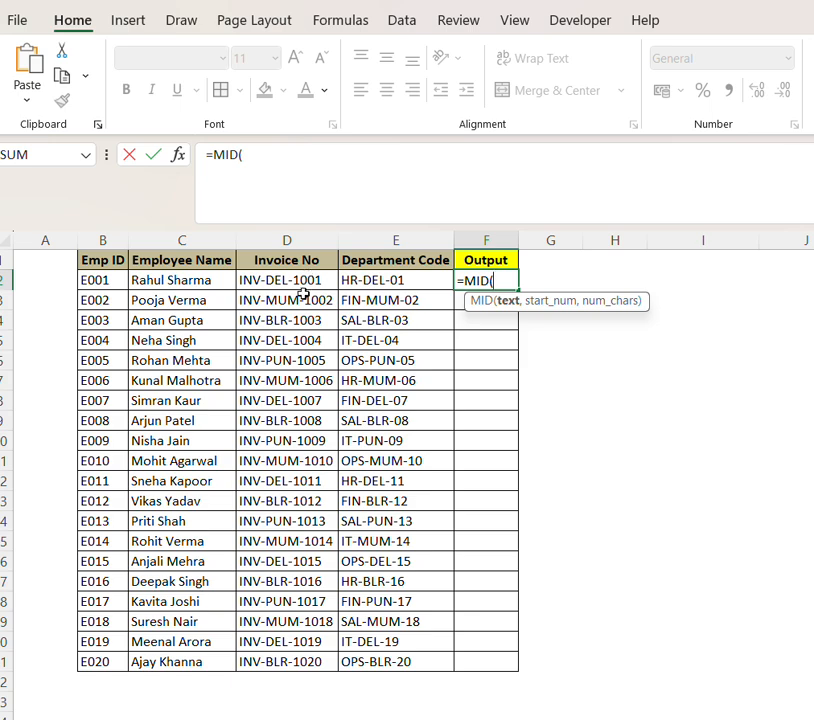
click(306, 281)
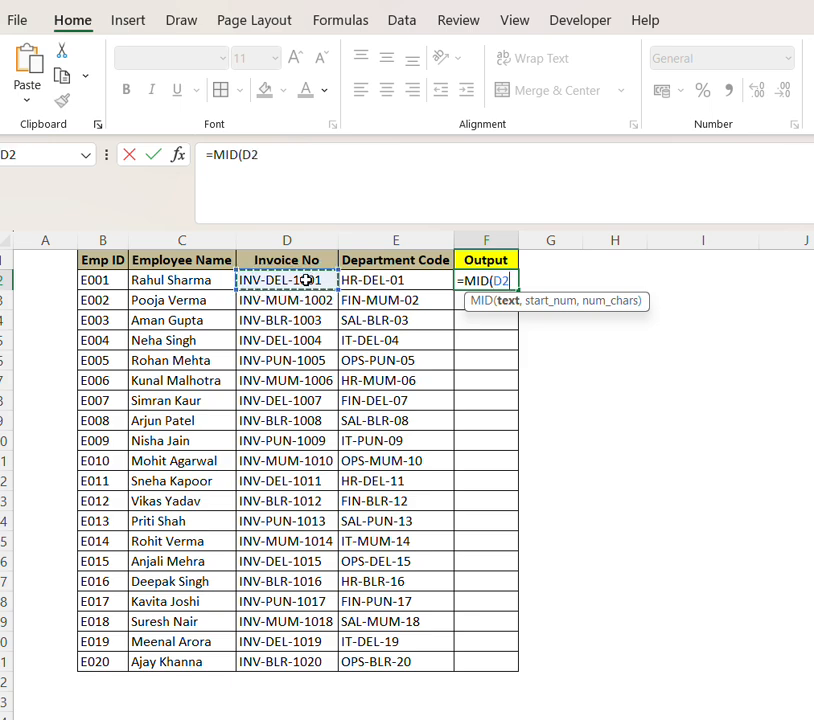
text(,)
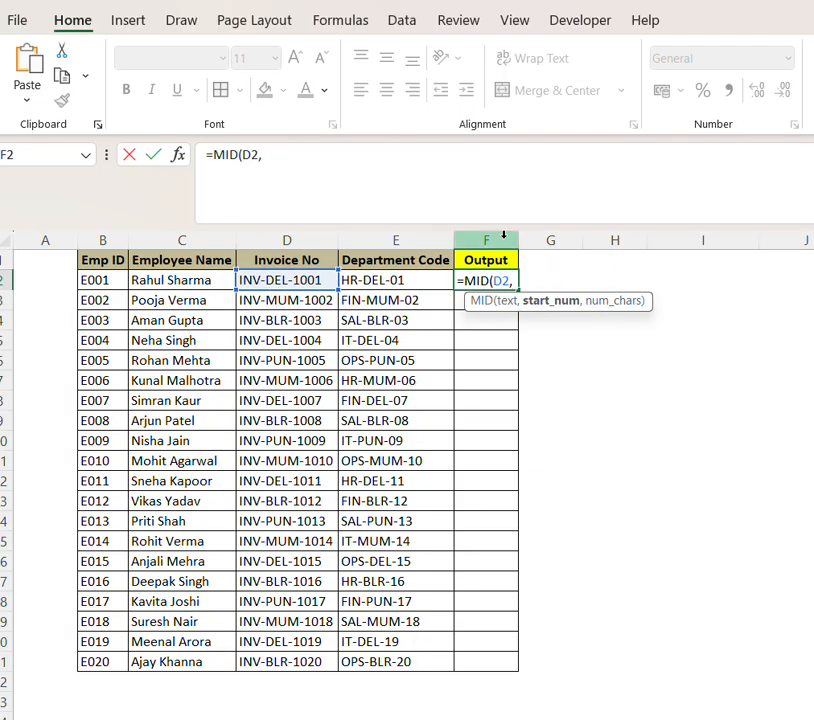
text(5)
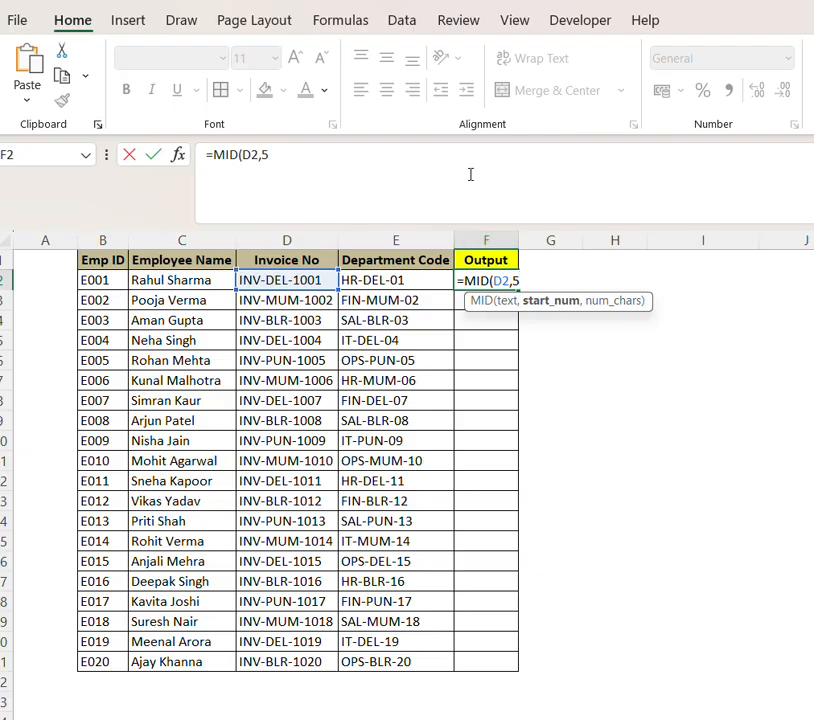
text(,)
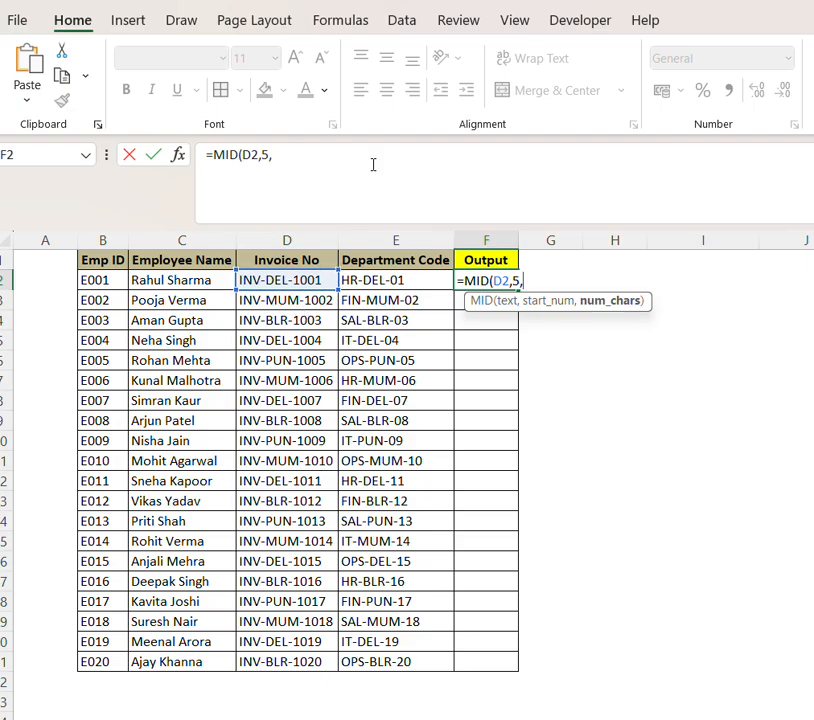
text(3)
text())
key(Return)
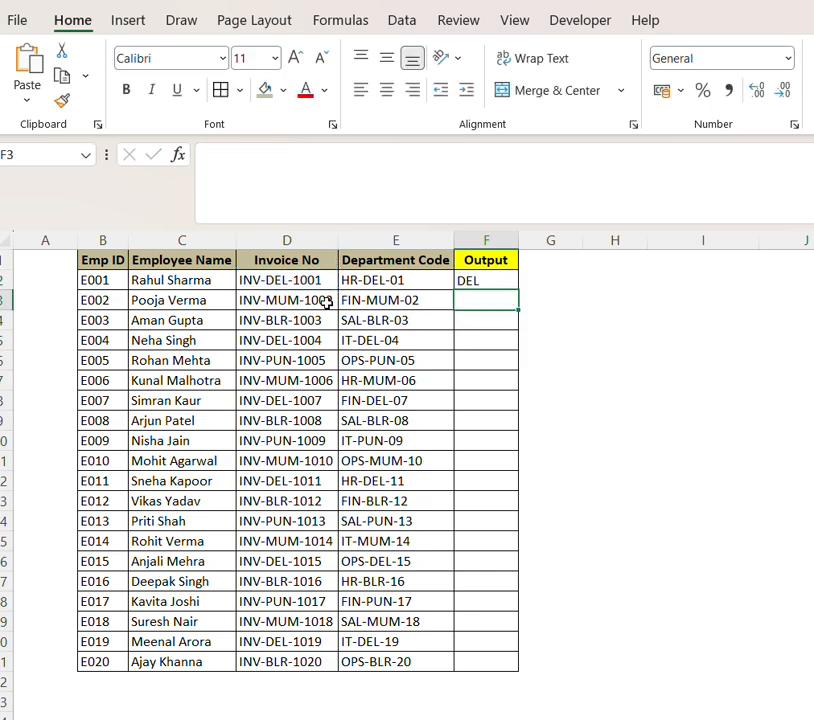
- Copy the MID formula from Output cell F2 to the whole Output range F2:F21
click(478, 279)
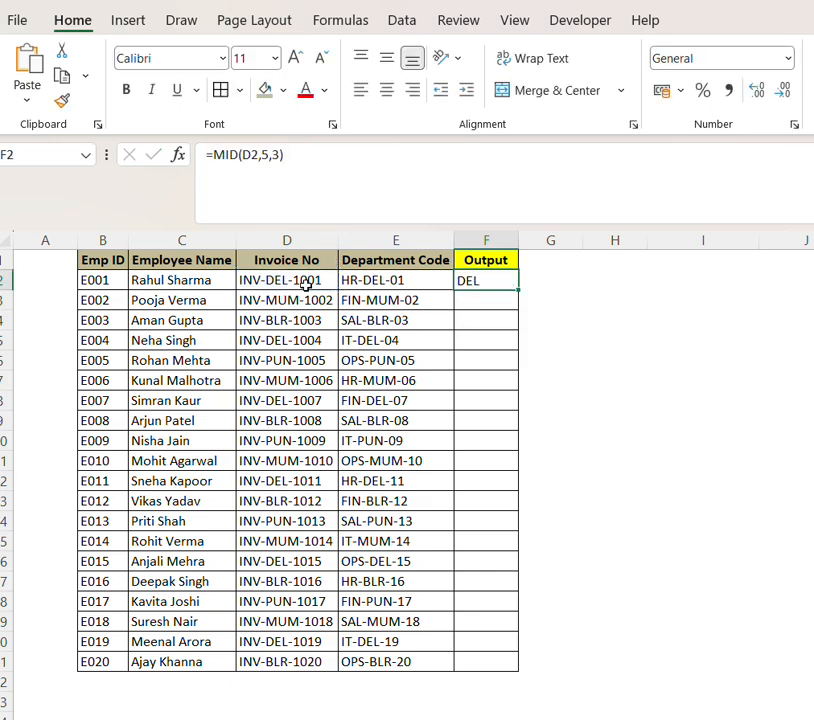
key(ctrl+c)
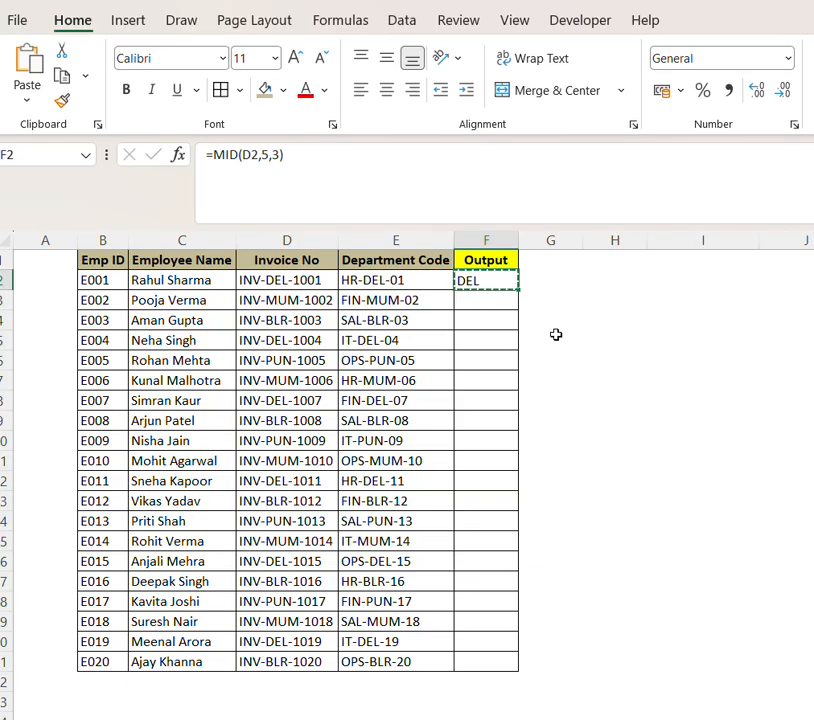
key(Left)
key(ctrl+Down)
key(Right)
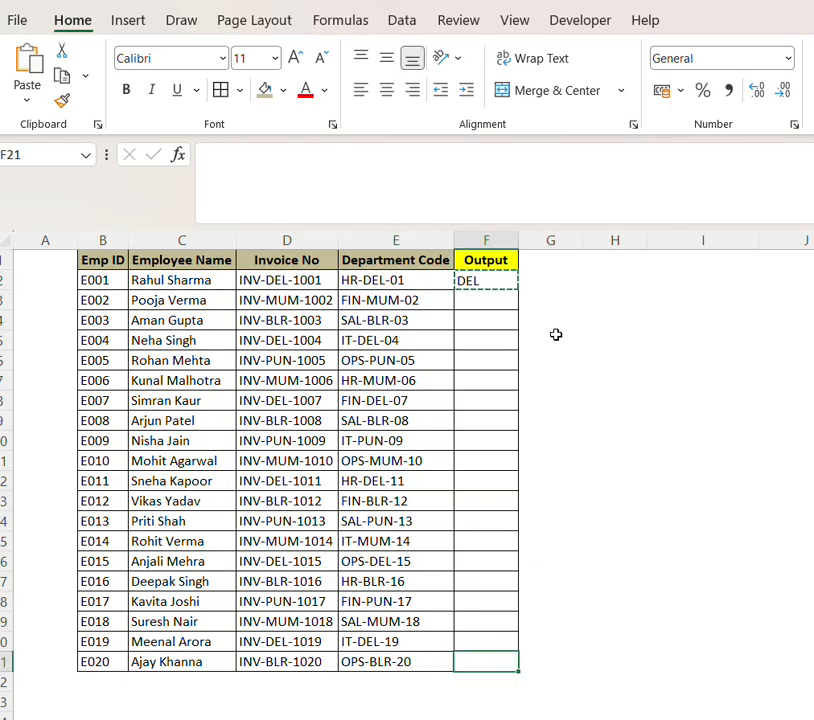
key(ctrl+shift+Up)
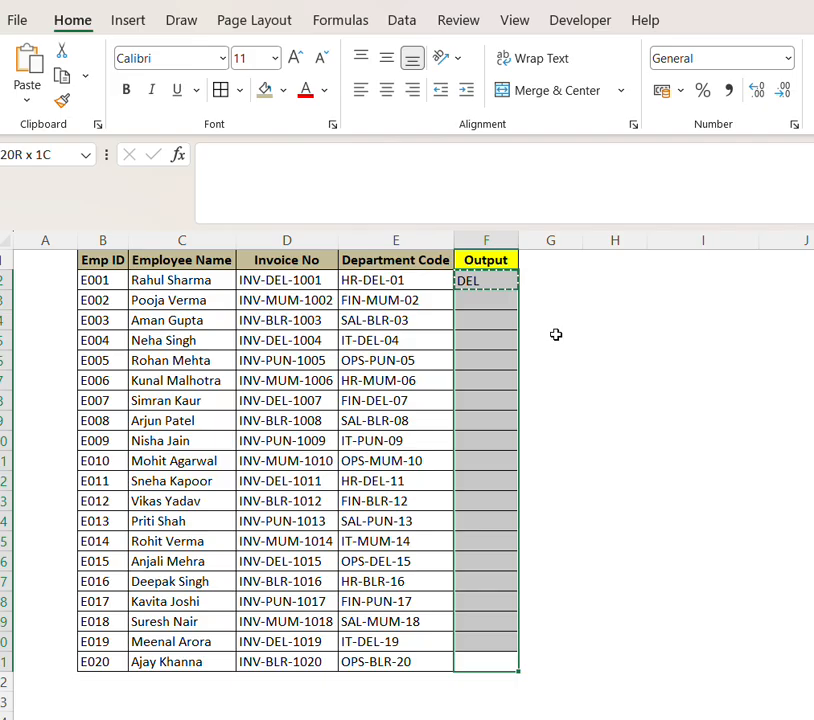
key(ctrl+v)
- Check the copied MID formulas and extracted city codes in several cells down the Output column
click(498, 378)
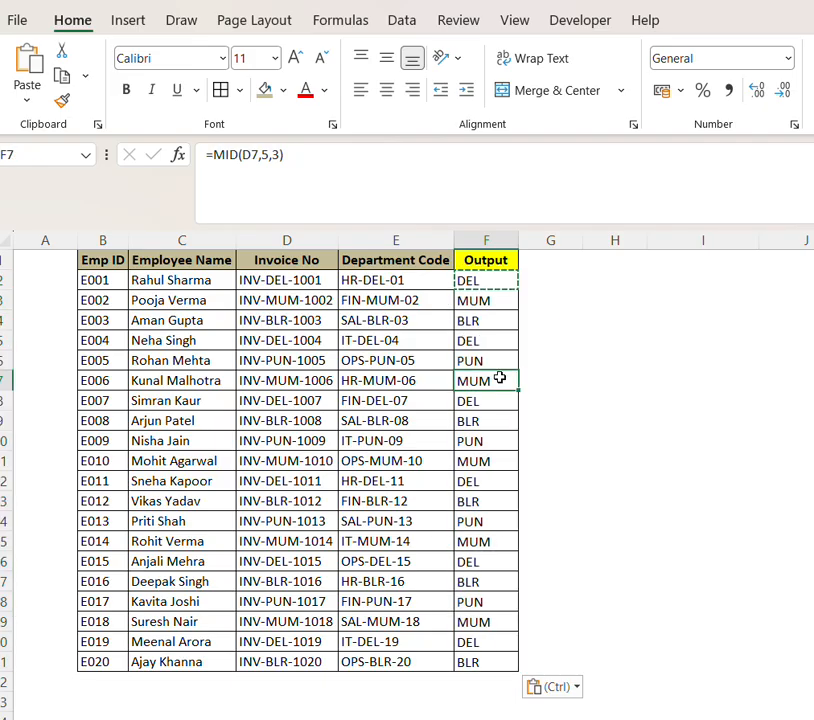
click(491, 405)
click(487, 442)
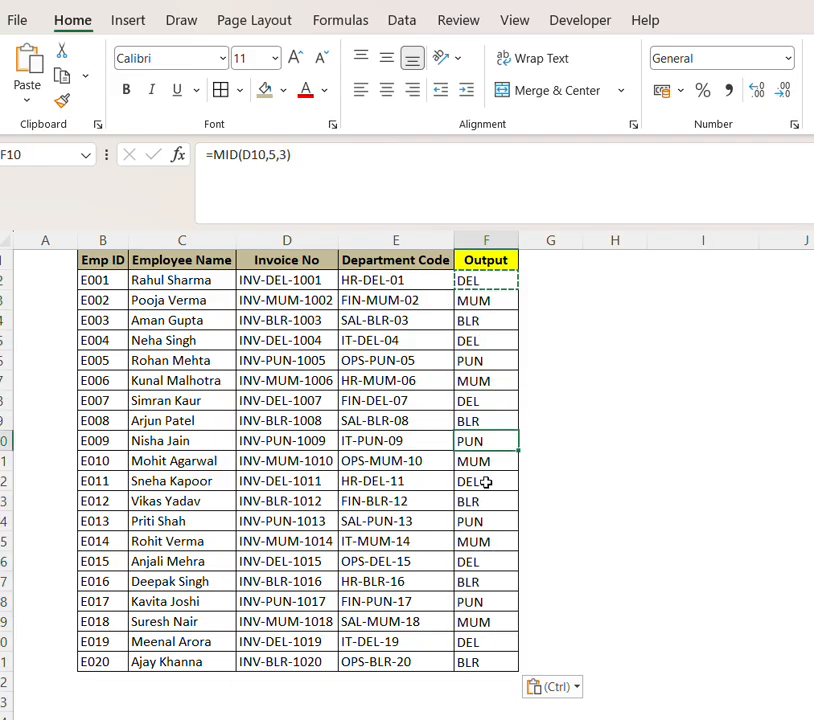
click(488, 464)
click(475, 483)
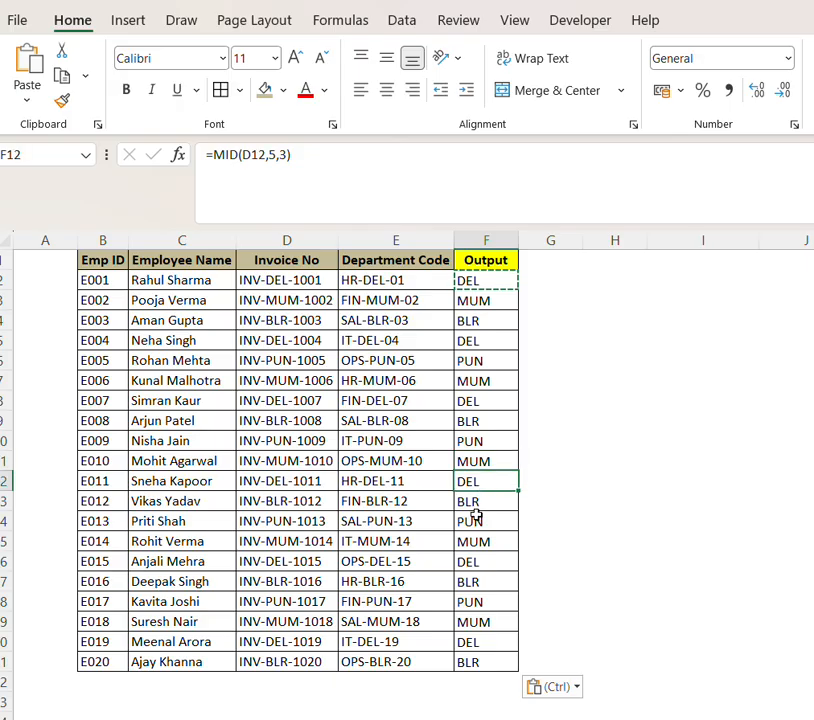
click(476, 521)
click(487, 541)
click(487, 581)
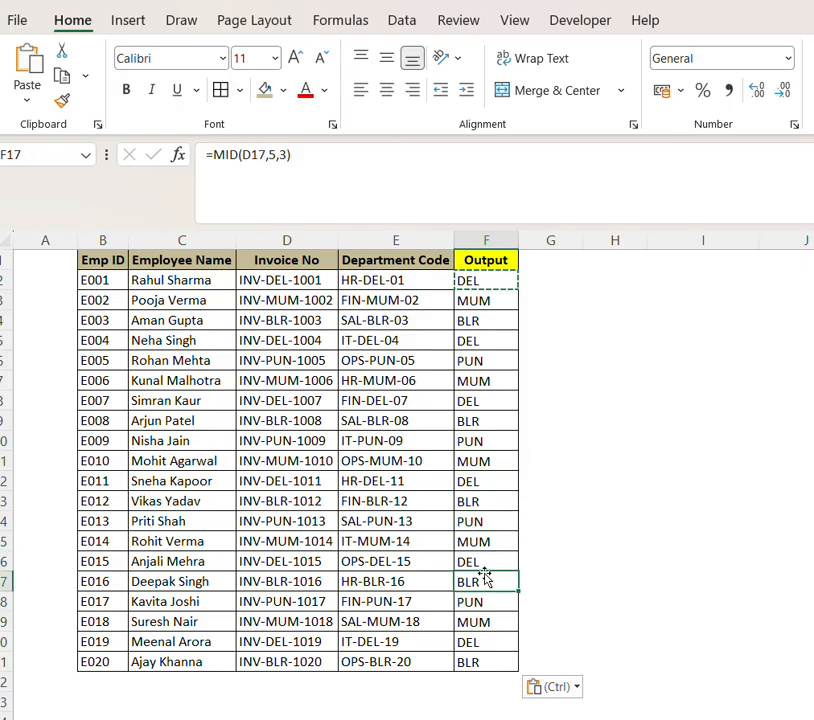
click(475, 620)
click(483, 541)
click(495, 501)
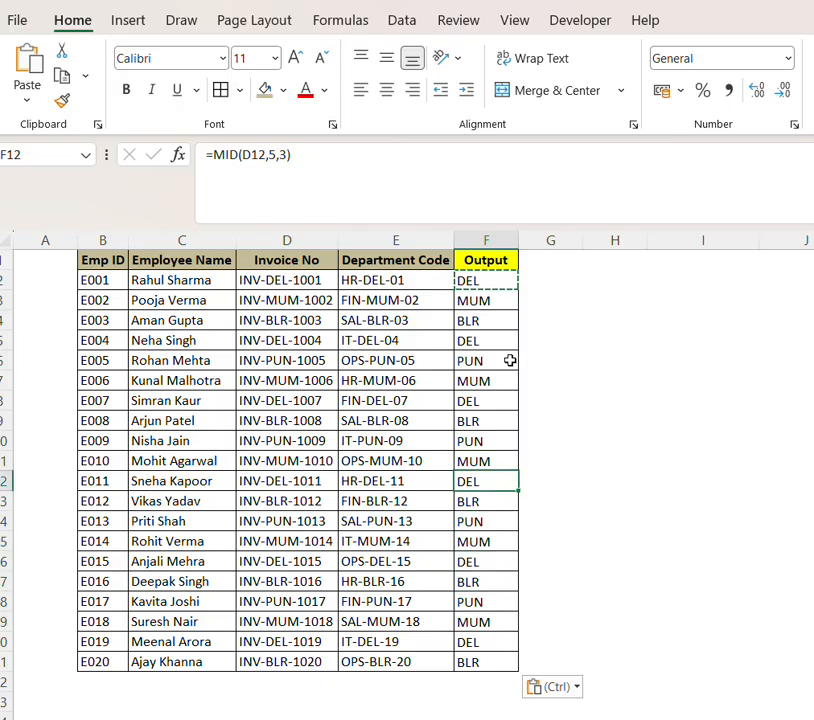
click(476, 460)
- Enter the label MID in cell H2 and give that cell a yellow fill
click(600, 288)
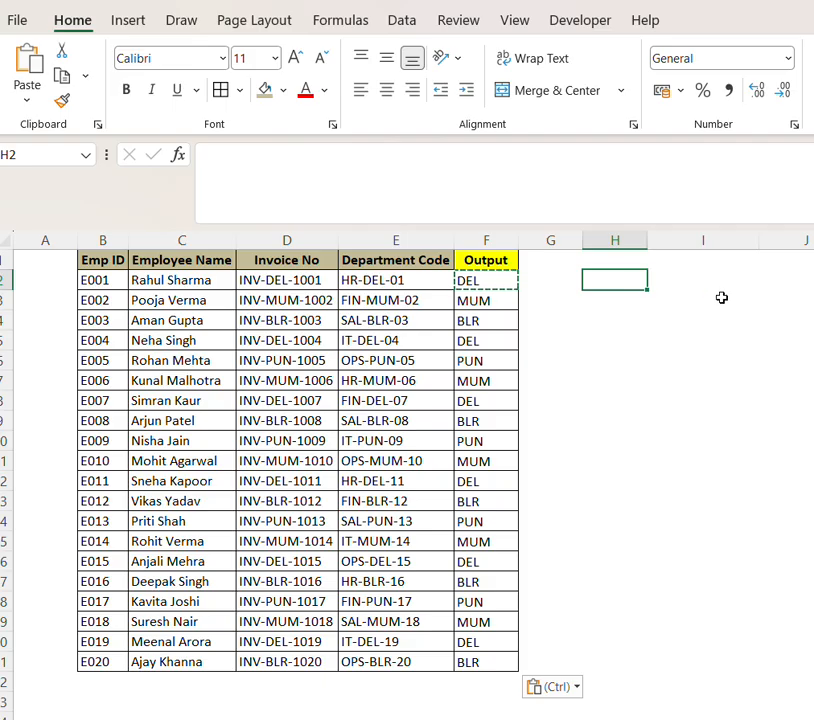
key(Escape)
text(MID)
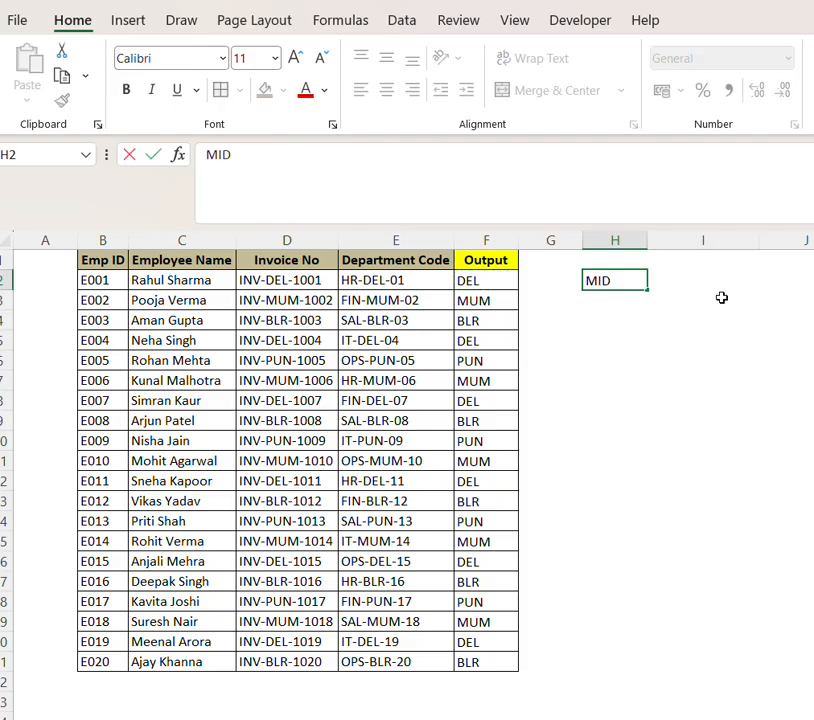
key(Return)
key(Up)
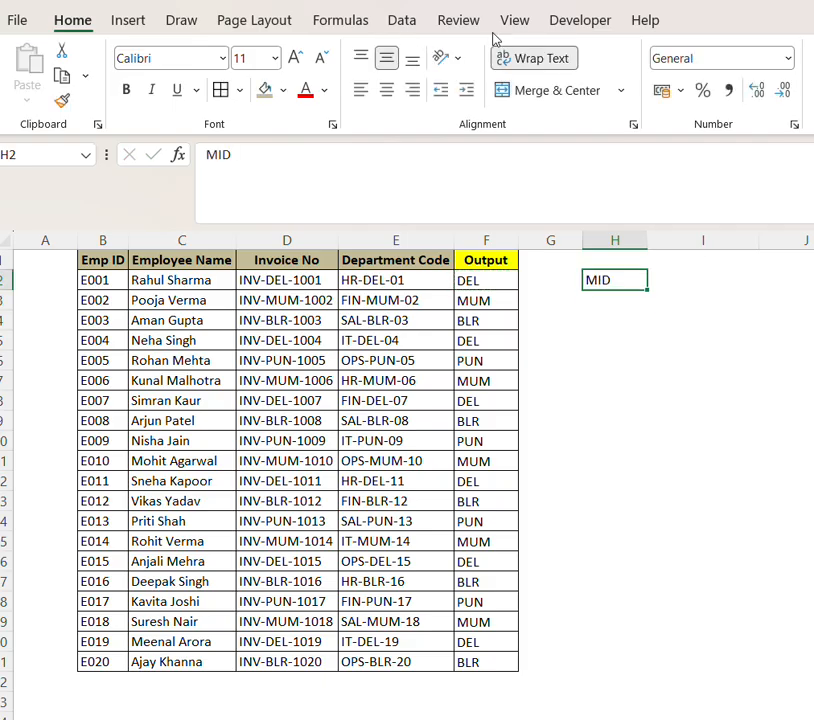
click(285, 92)
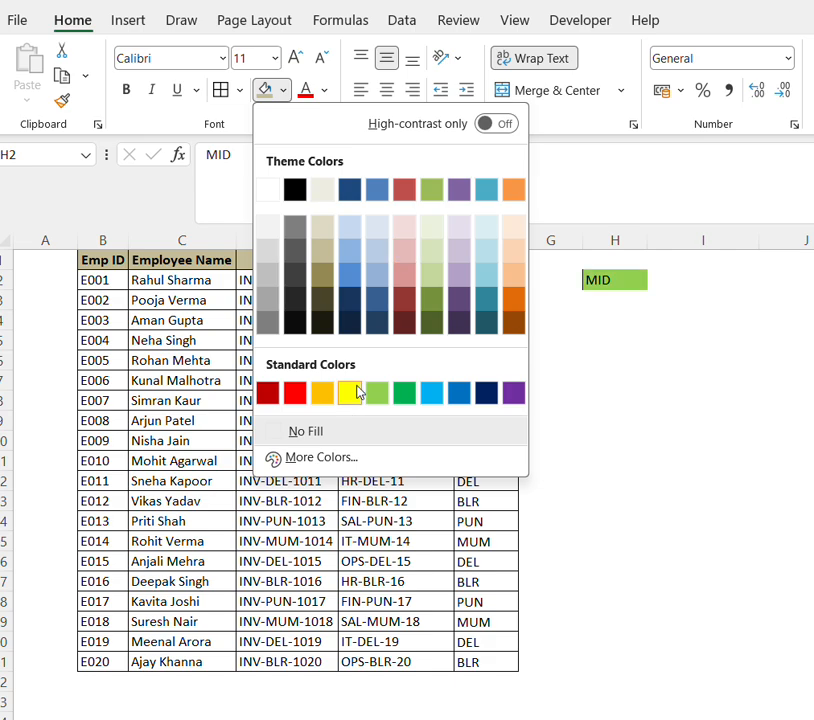
click(343, 391)
click(621, 343)
click(615, 281)
click(606, 366)
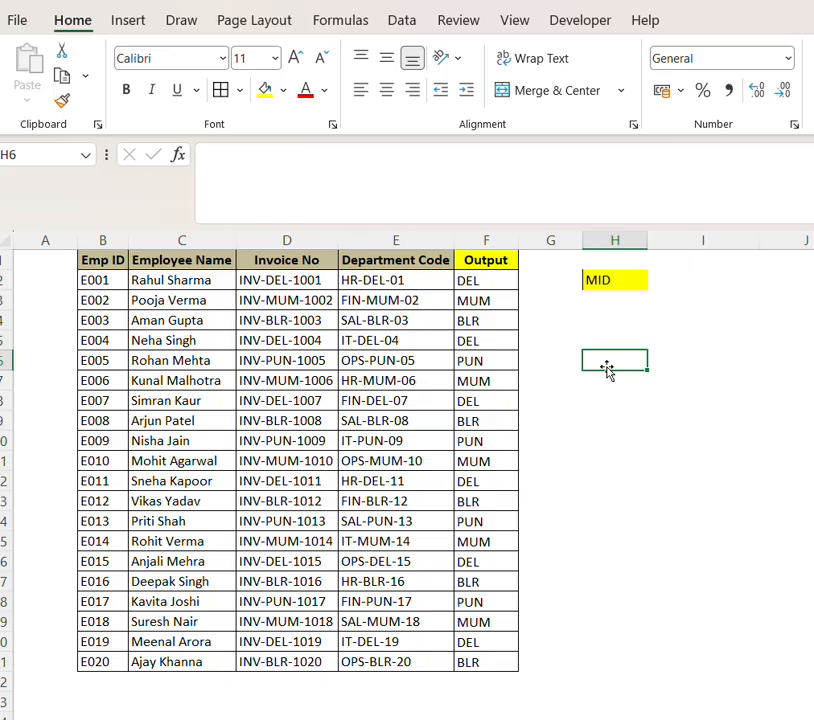
click(463, 358)
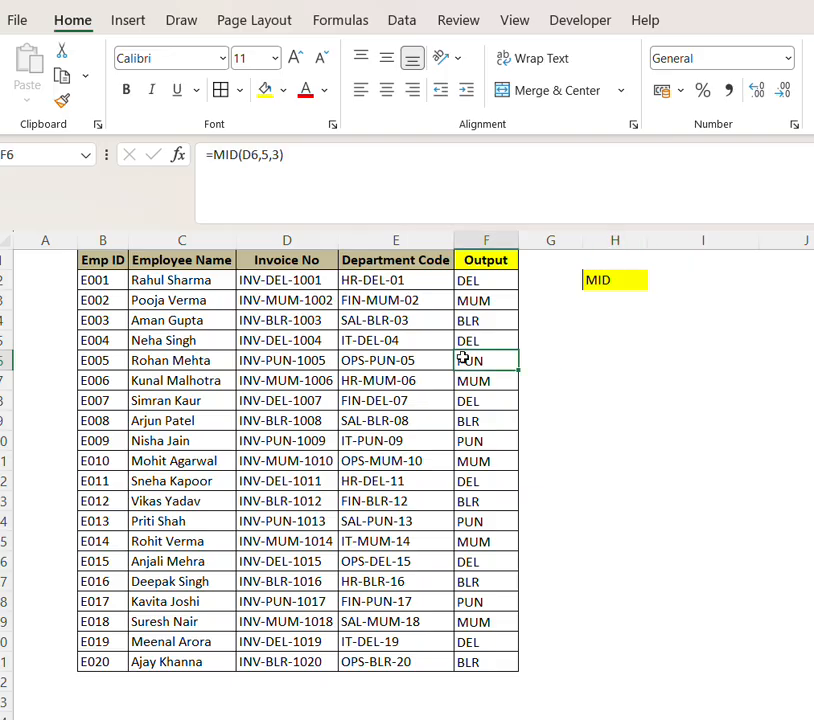
click(510, 420)
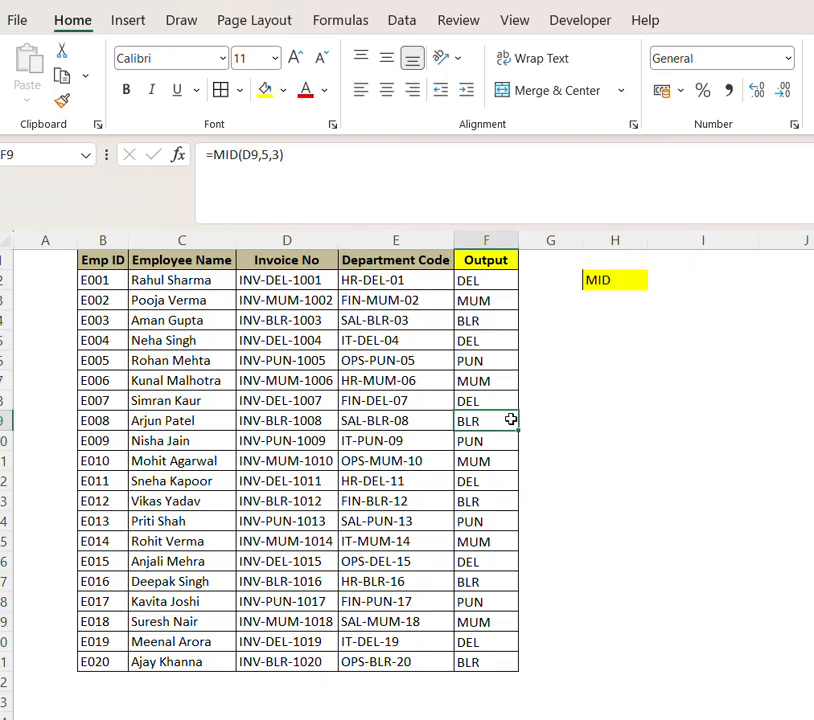
click(603, 346)
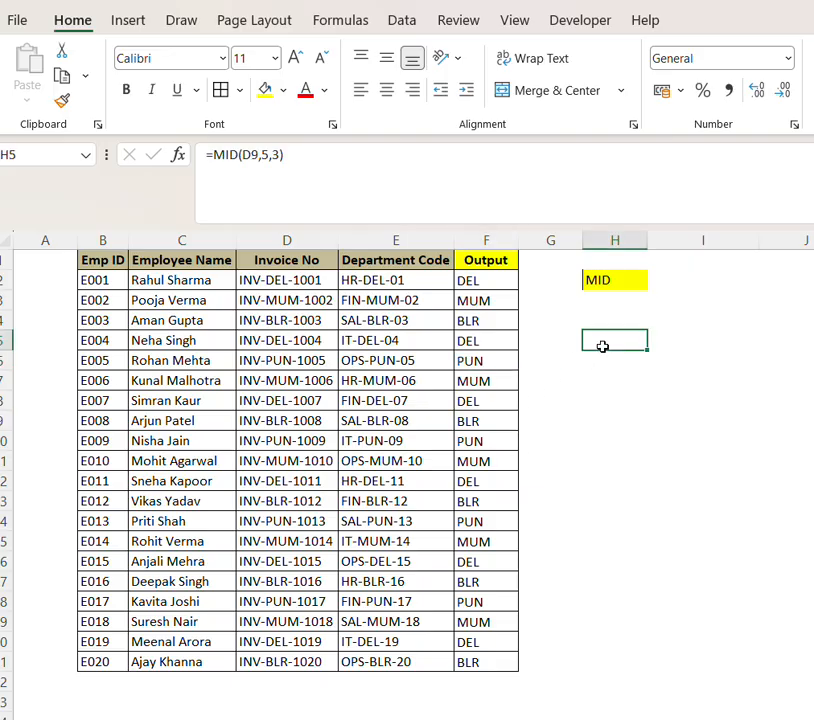
click(538, 303)
click(581, 366)
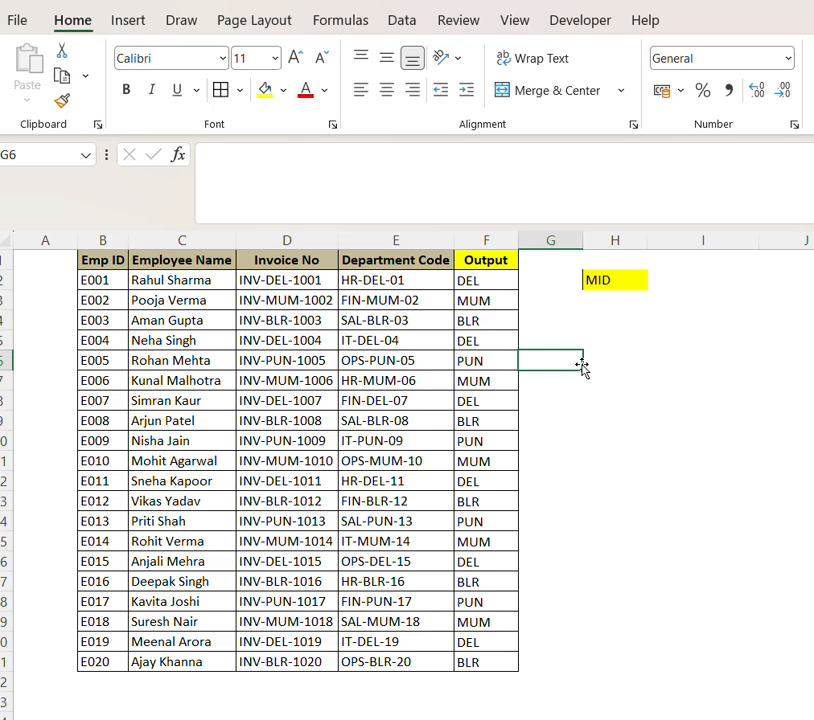
click(578, 443)
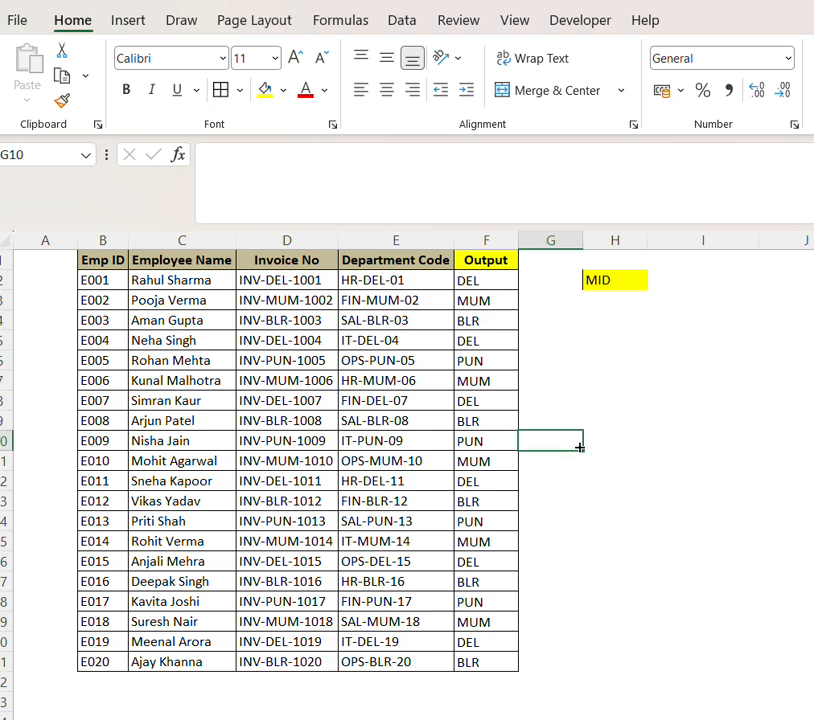
click(617, 356)
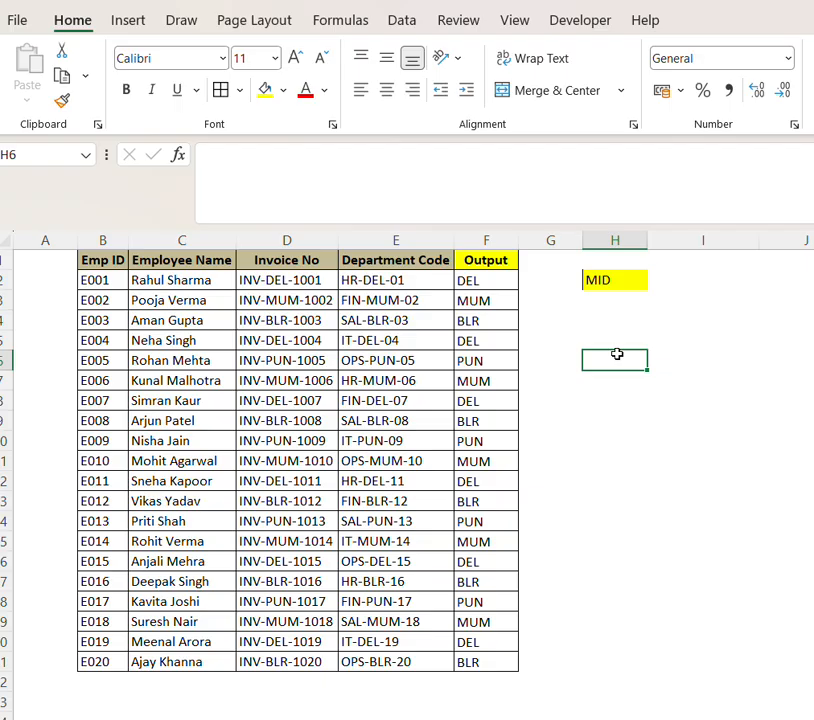
click(617, 318)
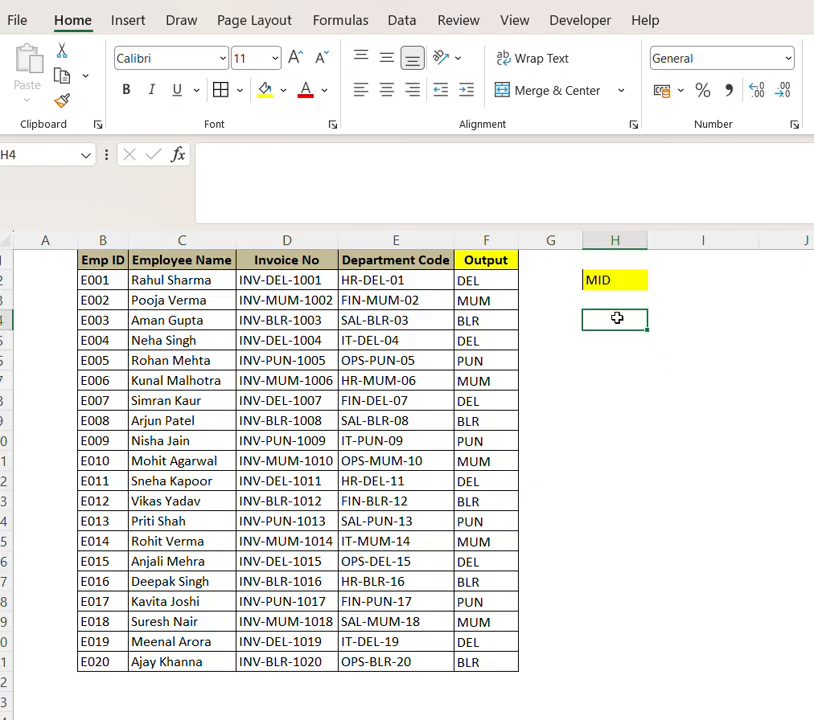
click(548, 420)
click(366, 355)
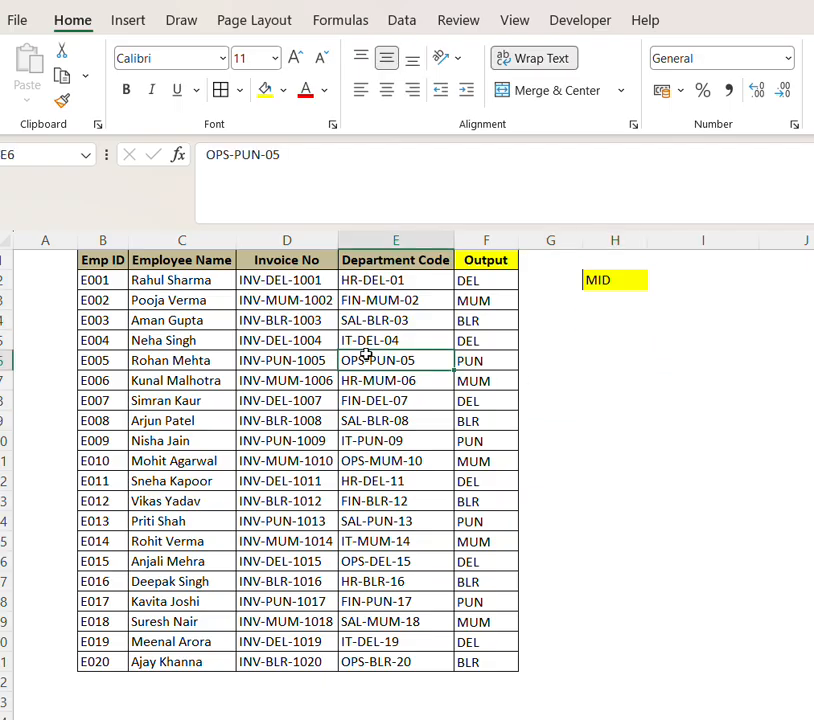
click(387, 313)
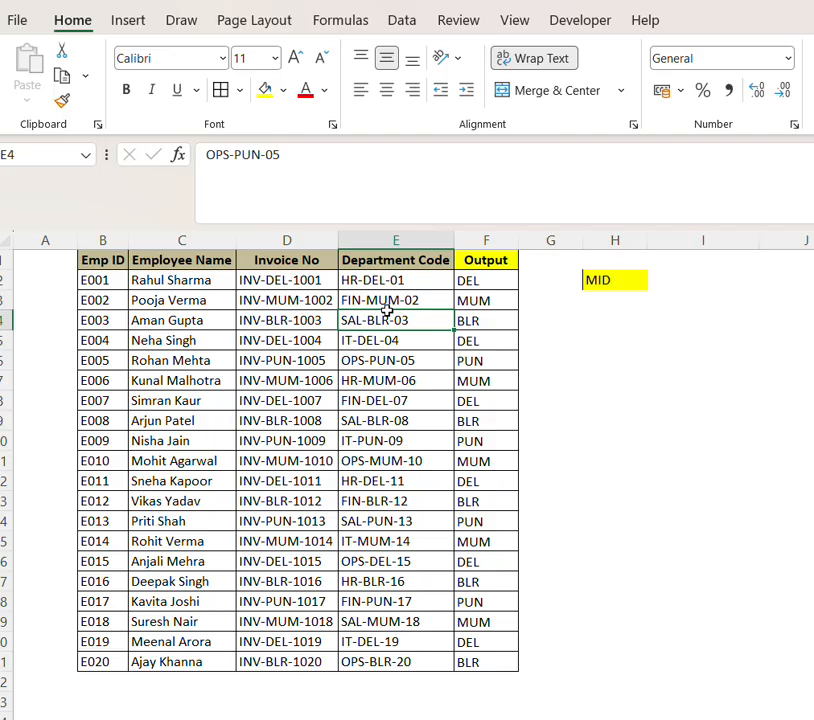
click(476, 318)
click(472, 421)
click(480, 281)
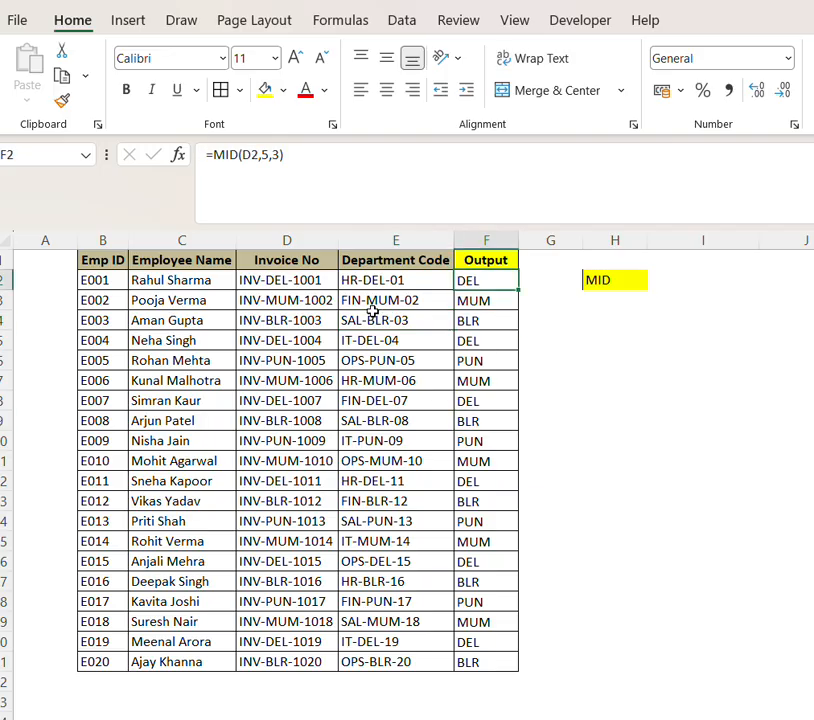
click(372, 313)
click(238, 351)
click(360, 399)
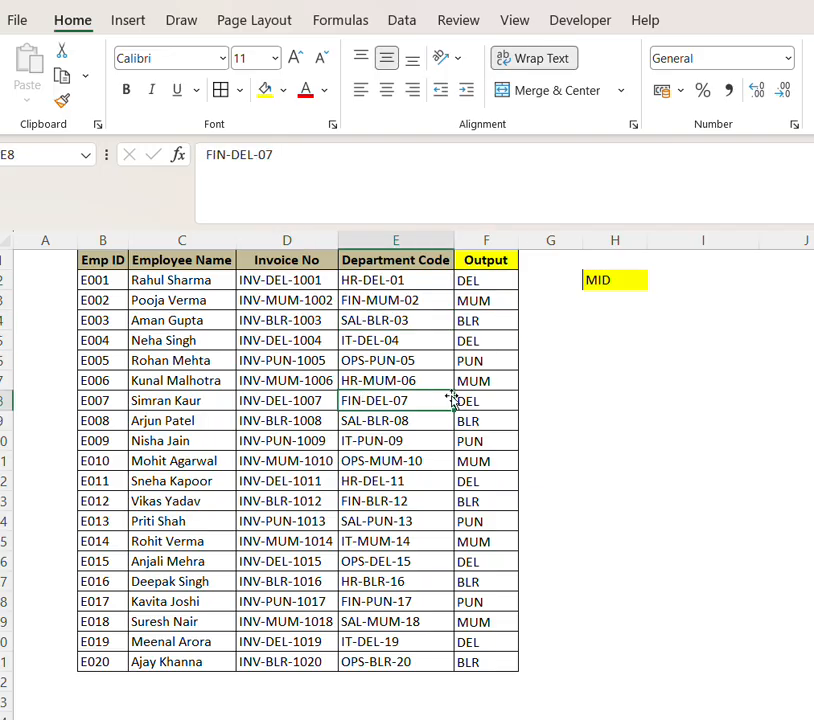
click(394, 340)
click(477, 308)
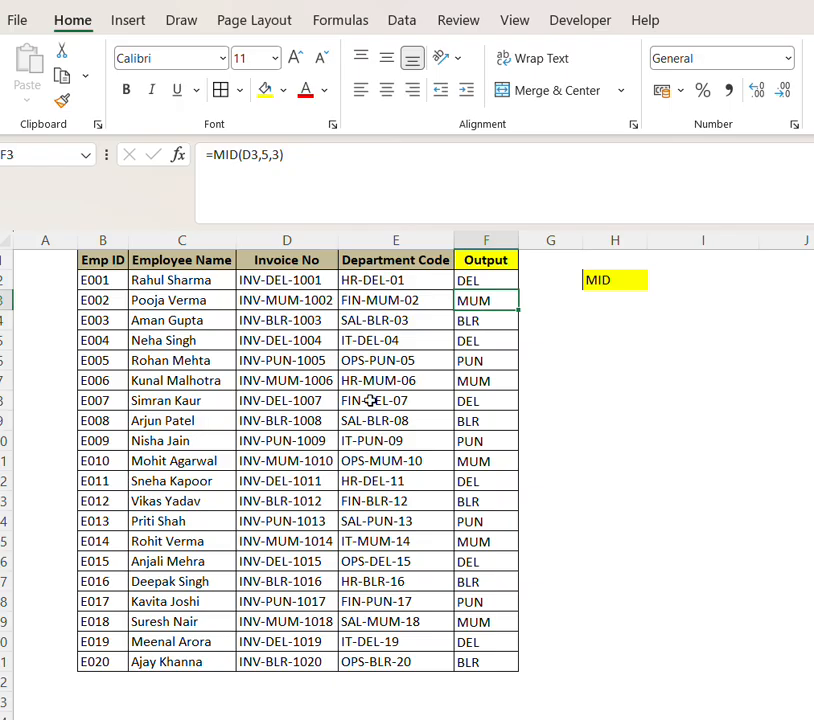
click(589, 356)
click(422, 394)
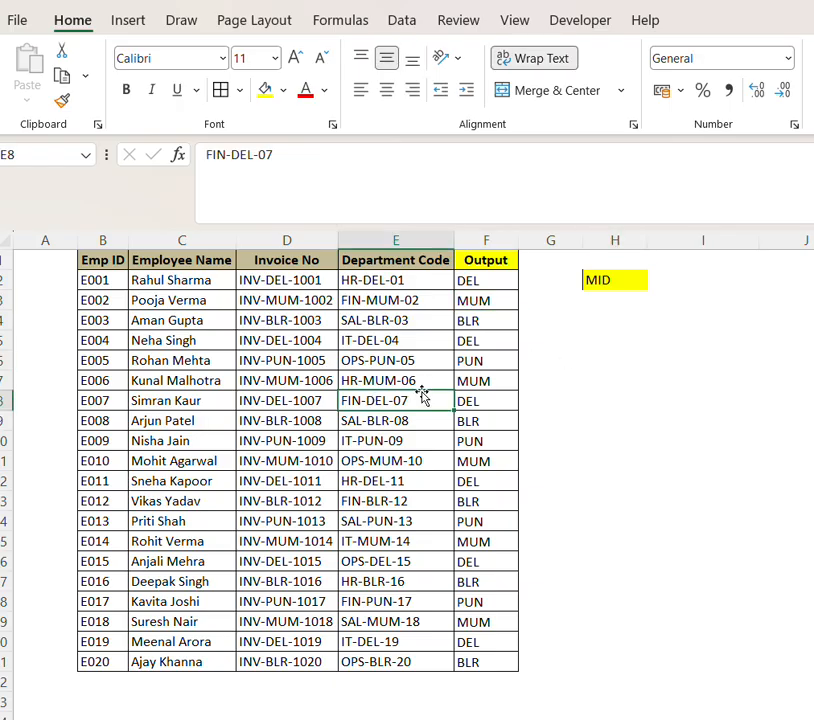